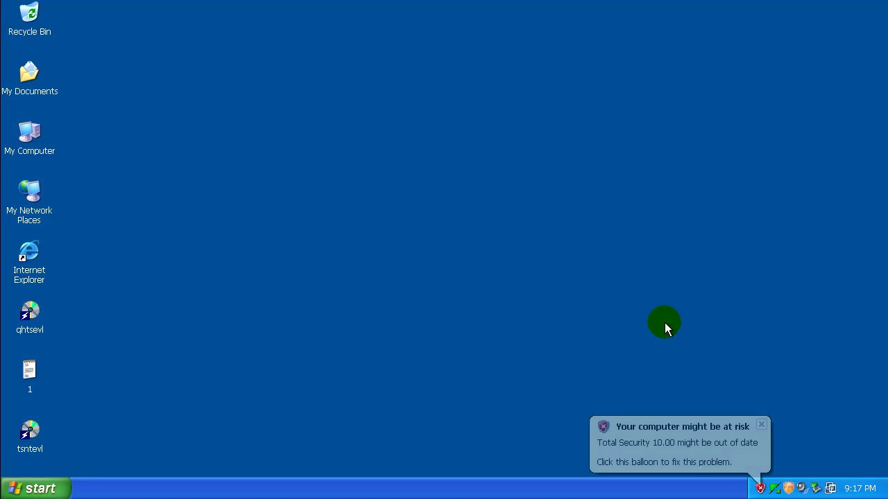
Step: Dismiss the computer-at-risk balloon, open Quick Heal's Status window and start a Quick Update
{"action": "left_click", "coordinate": [761, 424]}
{"action": "double_click", "coordinate": [775, 488]}
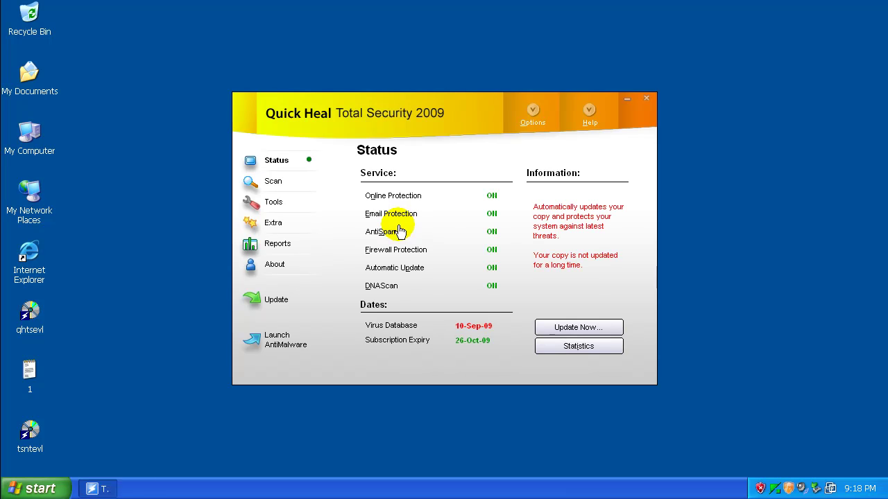
{"action": "left_click", "coordinate": [590, 328]}
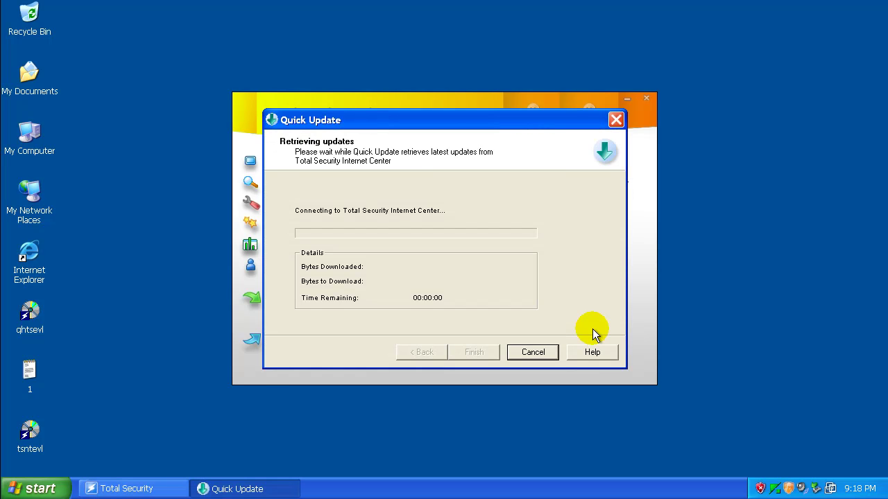
{"action": "left_click", "coordinate": [395, 104]}
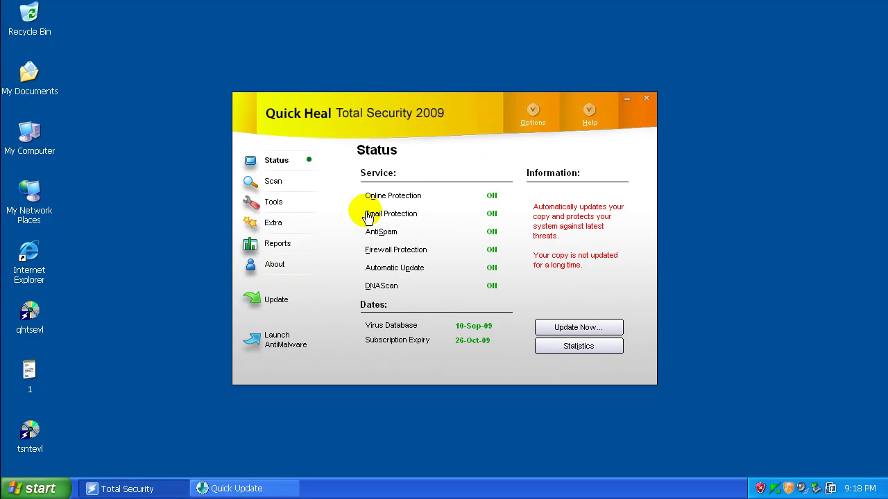
{"action": "left_click", "coordinate": [532, 114]}
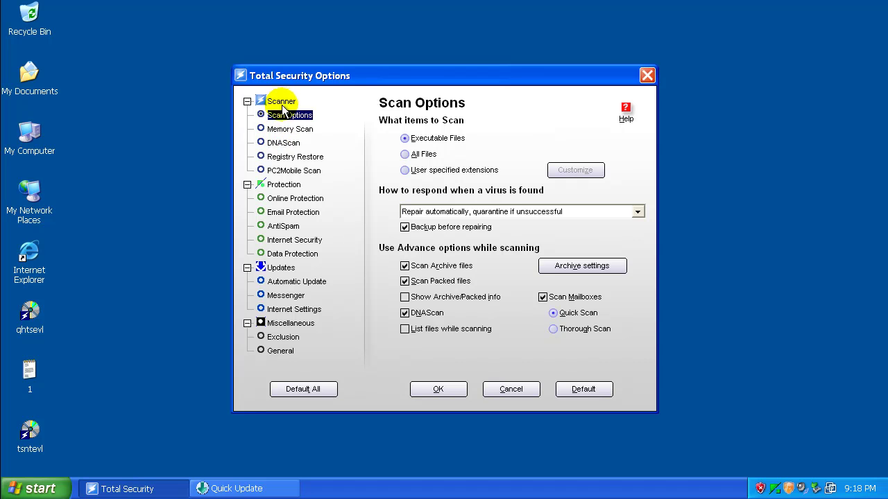
{"action": "left_click", "coordinate": [290, 200]}
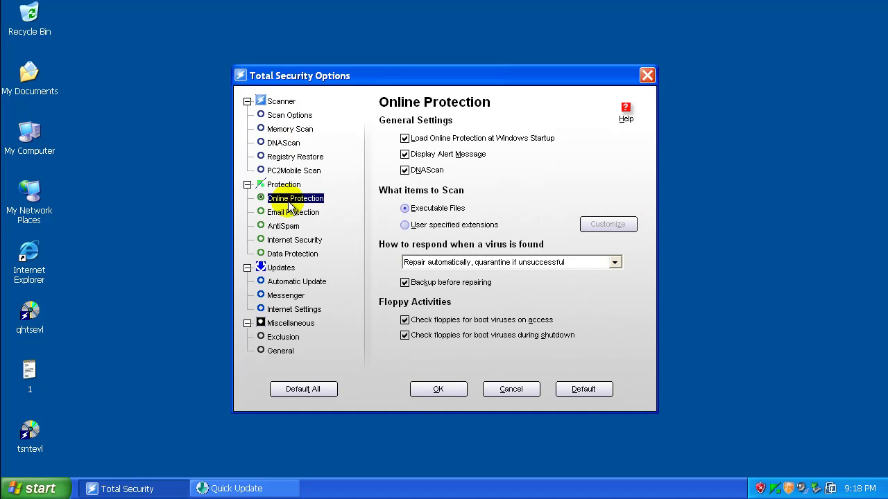
{"action": "left_click", "coordinate": [289, 116]}
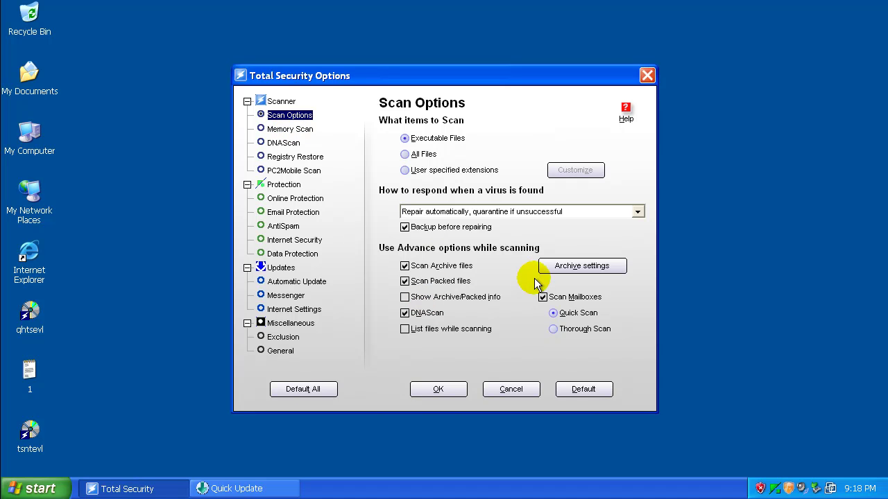
{"action": "left_click", "coordinate": [290, 130]}
{"action": "left_click", "coordinate": [288, 115]}
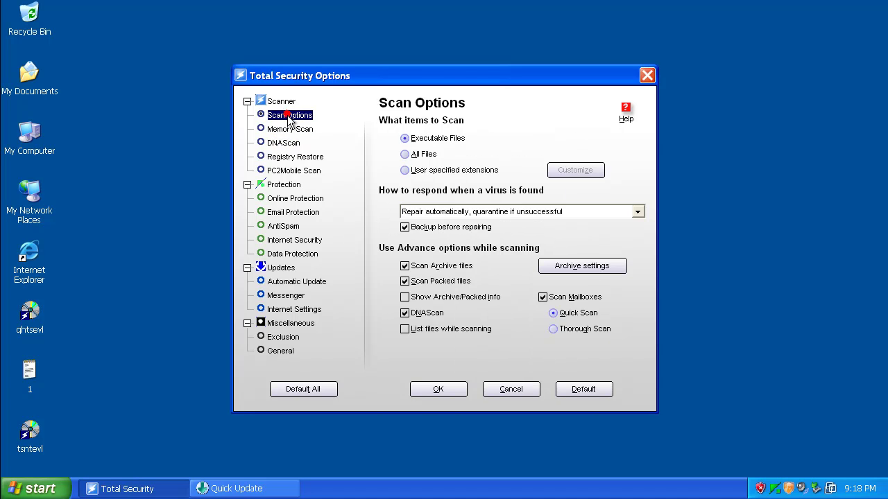
{"action": "left_click", "coordinate": [292, 130]}
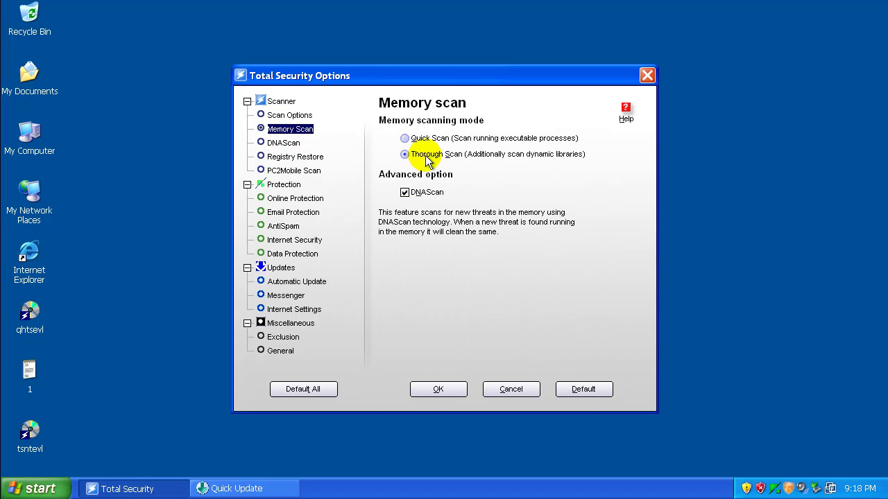
{"action": "left_click", "coordinate": [293, 142]}
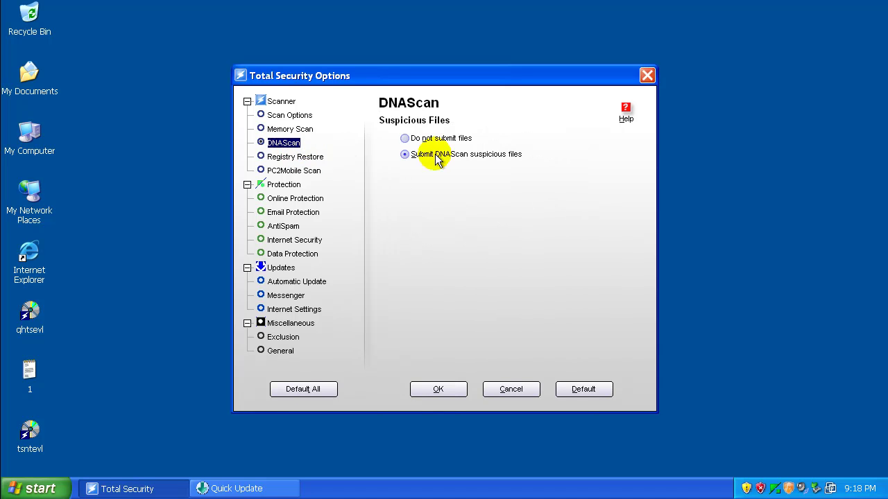
{"action": "left_click", "coordinate": [295, 157]}
{"action": "left_click", "coordinate": [309, 172]}
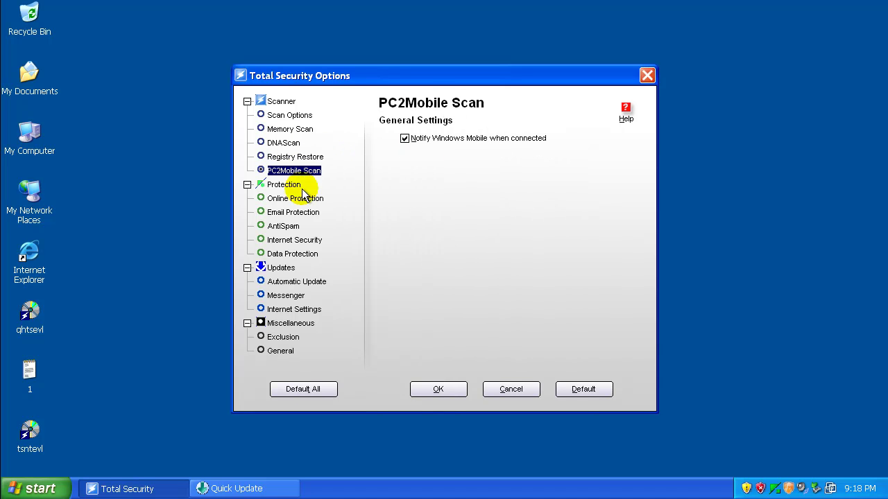
{"action": "left_click", "coordinate": [290, 186]}
{"action": "left_click", "coordinate": [292, 200]}
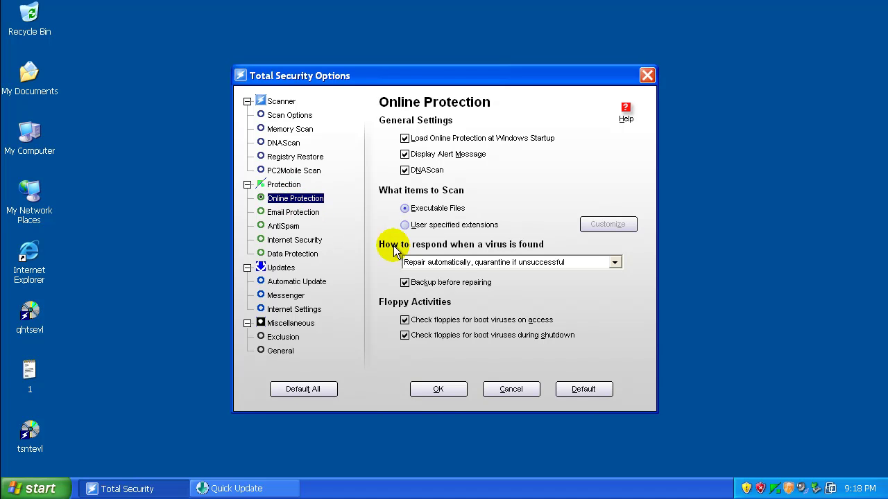
{"action": "left_click", "coordinate": [294, 212]}
{"action": "left_click", "coordinate": [283, 226]}
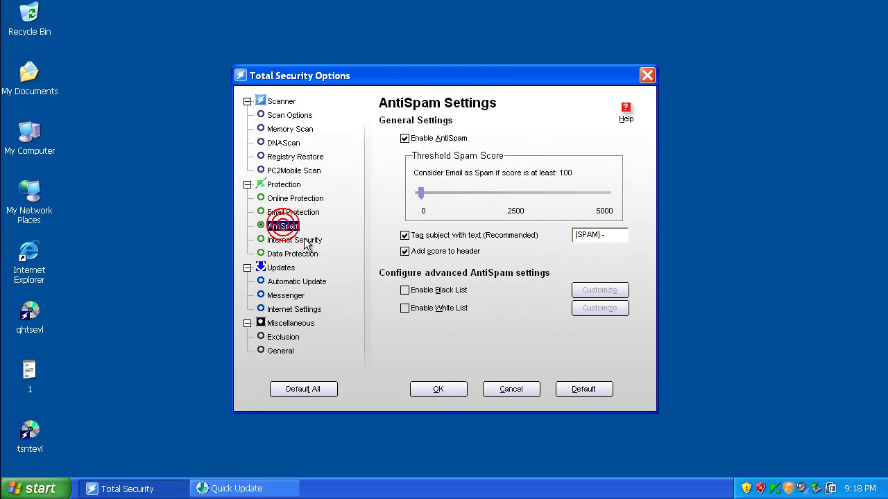
{"action": "left_click", "coordinate": [305, 241]}
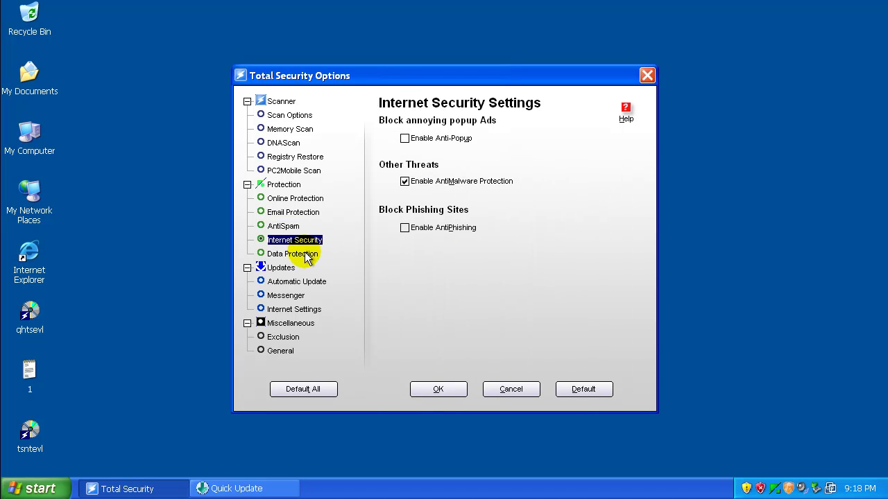
{"action": "left_click", "coordinate": [311, 253]}
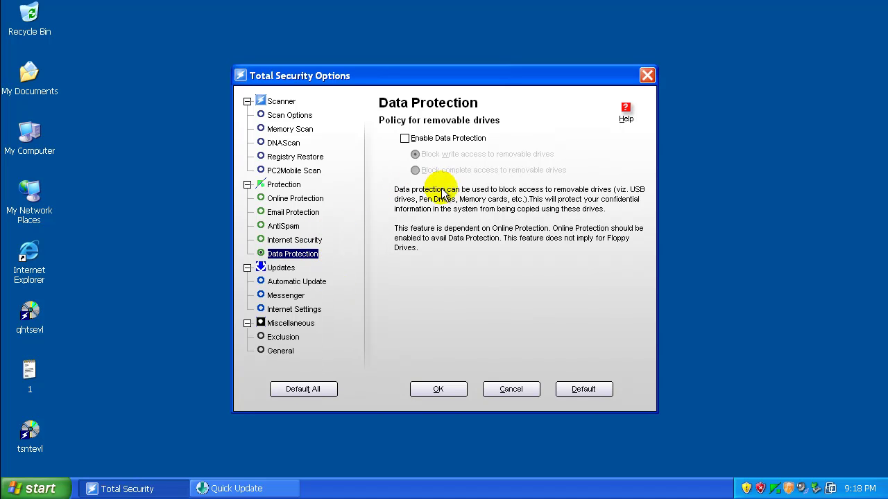
{"action": "left_click", "coordinate": [281, 268]}
{"action": "left_click", "coordinate": [292, 281]}
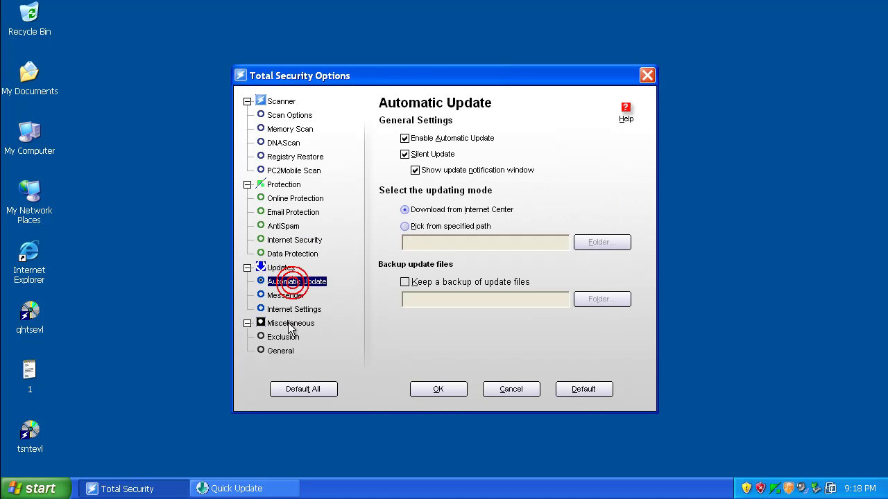
{"action": "left_click", "coordinate": [290, 323]}
{"action": "left_click", "coordinate": [293, 296]}
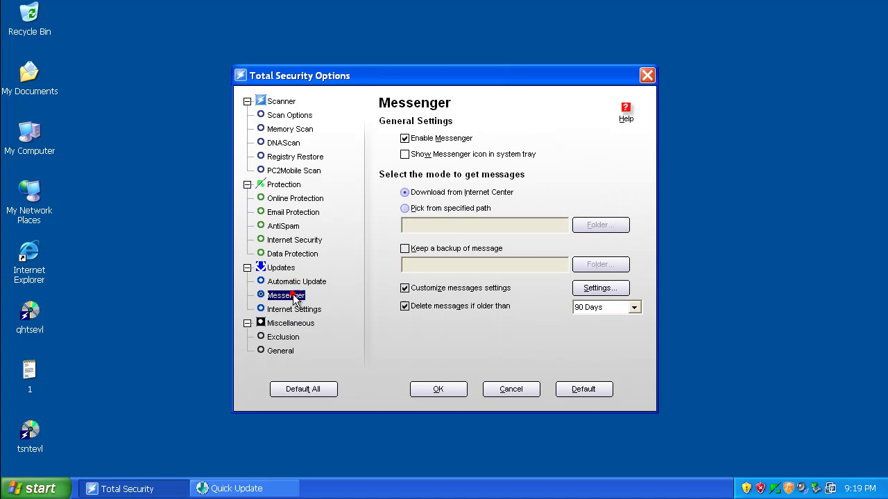
{"action": "left_click", "coordinate": [295, 309]}
{"action": "left_click", "coordinate": [295, 323]}
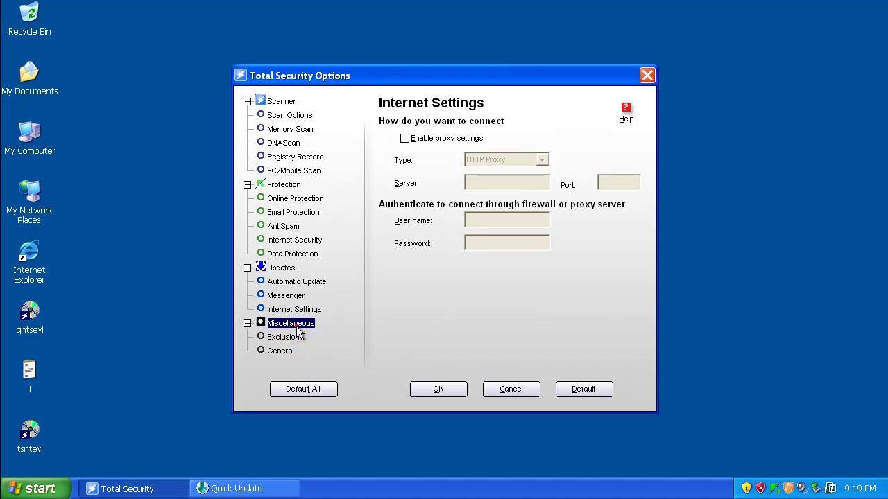
{"action": "left_click", "coordinate": [295, 337]}
{"action": "left_click", "coordinate": [281, 351]}
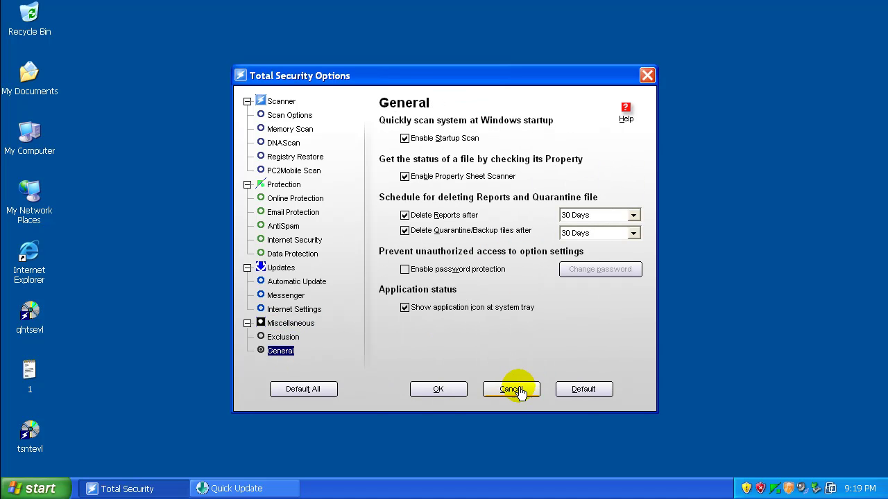
{"action": "left_click", "coordinate": [447, 389]}
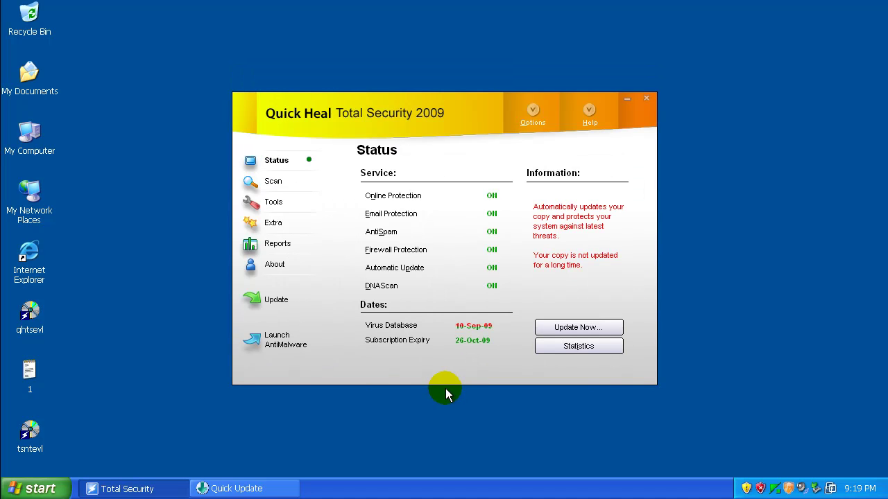
Step: Close the completed update, run a second virus database update check, and close it
{"action": "left_click", "coordinate": [255, 489]}
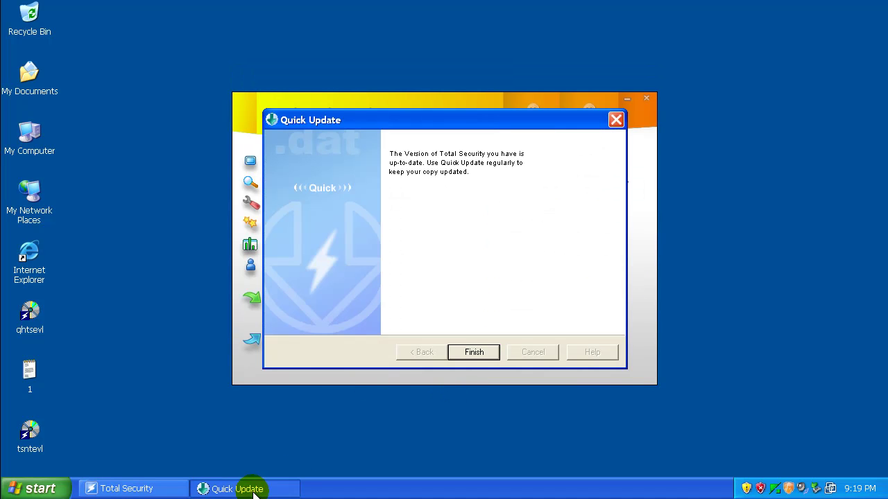
{"action": "left_click", "coordinate": [476, 353]}
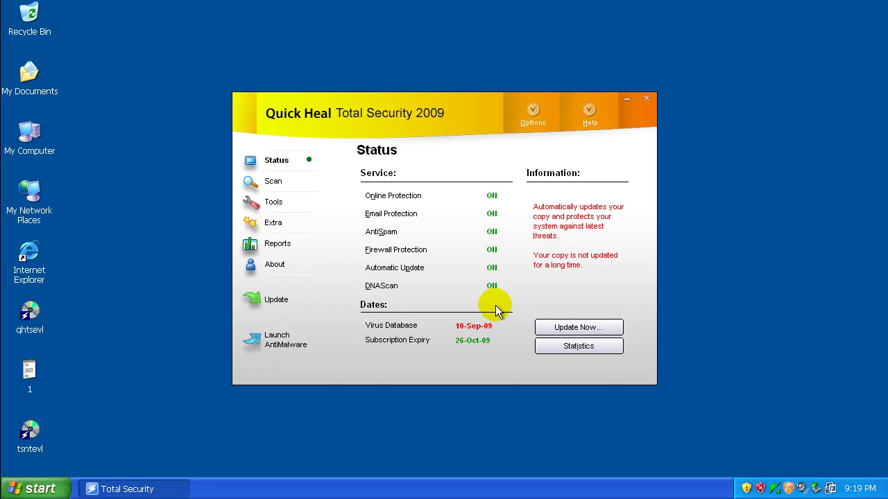
{"action": "left_click", "coordinate": [447, 362]}
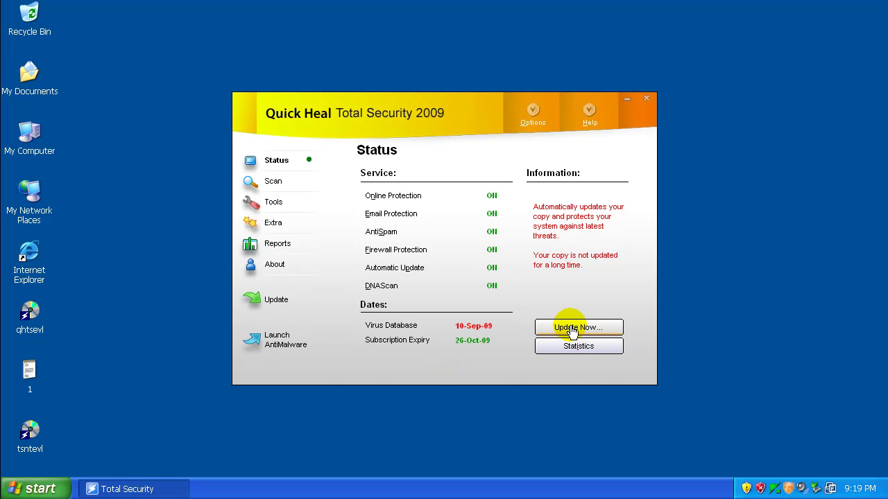
{"action": "left_click", "coordinate": [572, 327]}
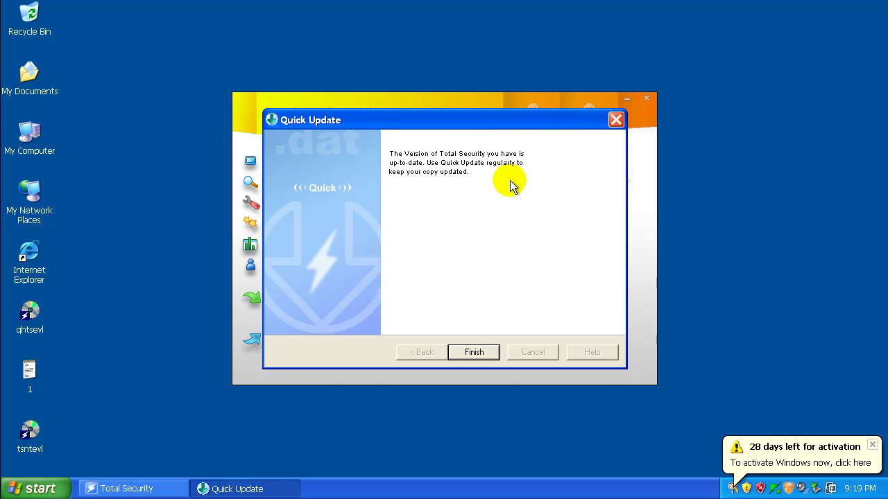
{"action": "left_click", "coordinate": [476, 353]}
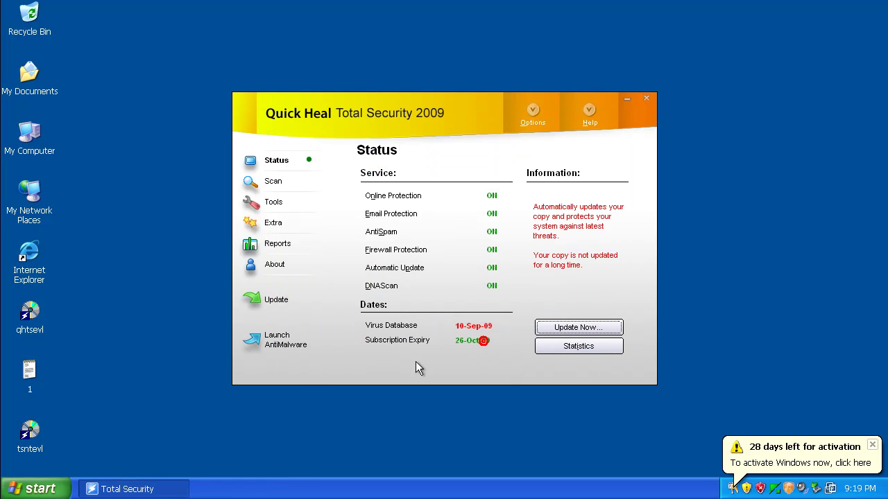
Step: Dismiss the Windows activation reminder, reposition the Quick Heal window and return to Status
{"action": "left_click", "coordinate": [870, 448]}
{"action": "mouse_move", "coordinate": [441, 101]}
{"action": "left_mouse_down"}
{"action": "mouse_move", "coordinate": [485, 148]}
{"action": "mouse_move", "coordinate": [440, 101]}
{"action": "left_mouse_up"}
{"action": "left_click", "coordinate": [266, 171]}
{"action": "left_click", "coordinate": [268, 144]}
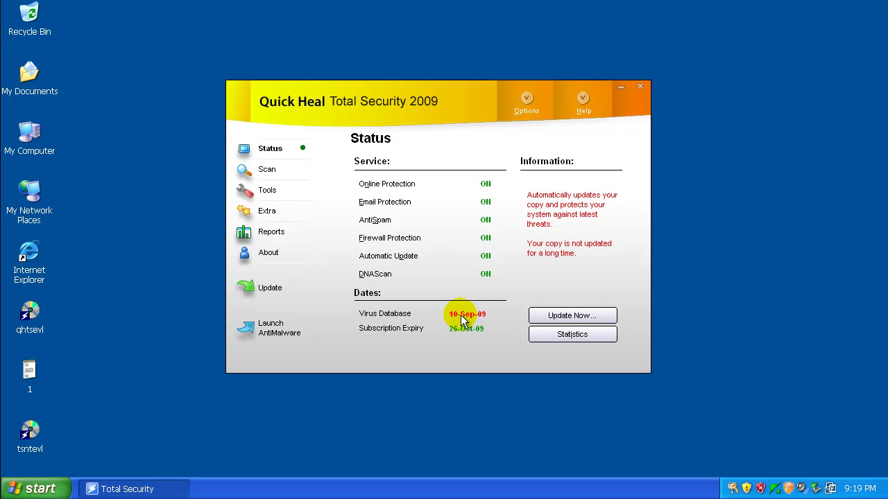
{"action": "left_click", "coordinate": [761, 489]}
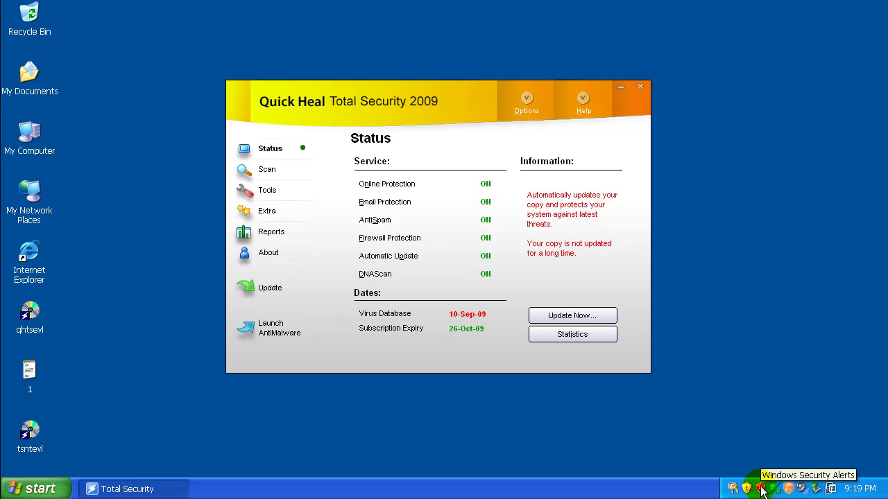
{"action": "left_click", "coordinate": [747, 488]}
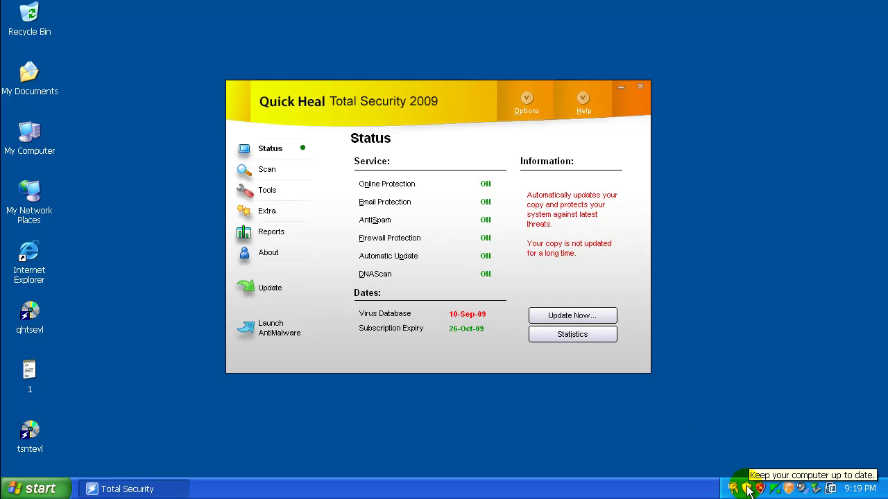
Step: Close the Quick Heal main window and confirm the installed version is 10.00 (SP1)
{"action": "left_click", "coordinate": [642, 86]}
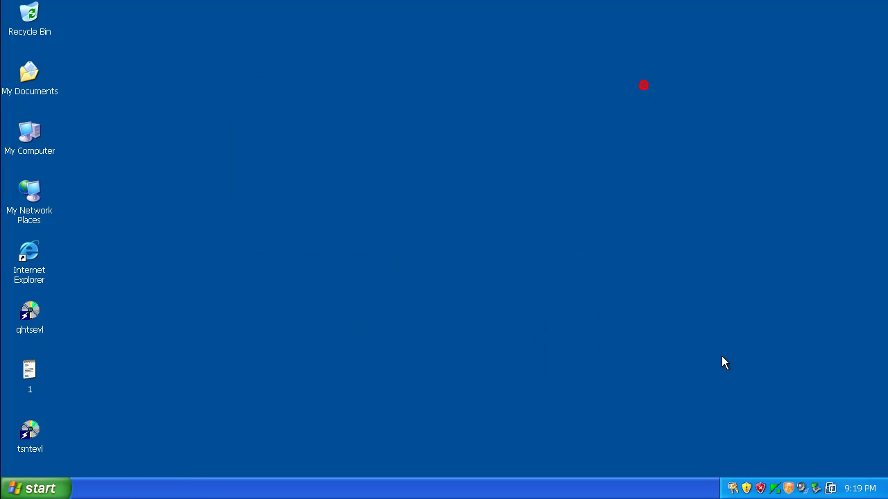
{"action": "left_click", "coordinate": [774, 488]}
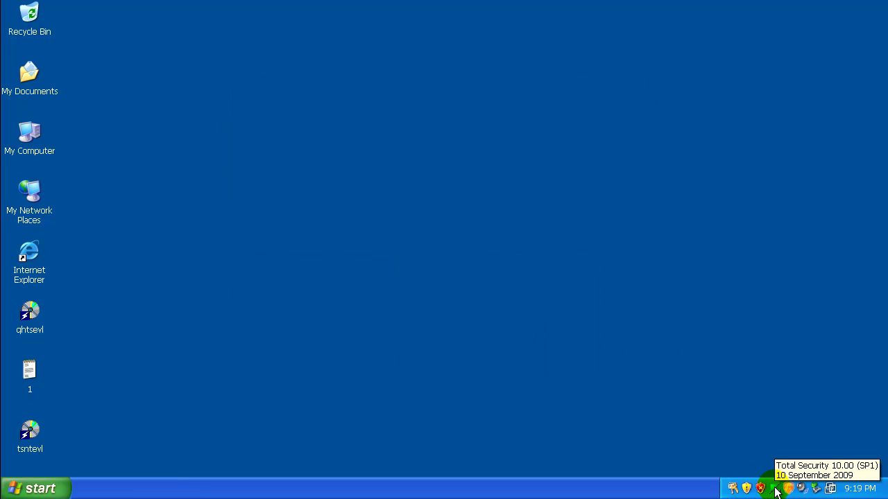
{"action": "left_click", "coordinate": [636, 157]}
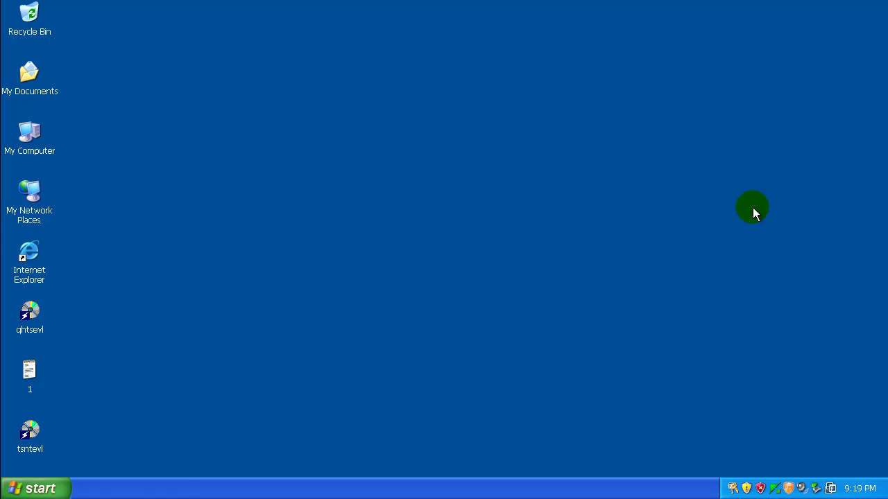
Step: Reopen Quick Heal and browse its Scan, Extra, Reports and Tools pages
{"action": "double_click", "coordinate": [775, 488]}
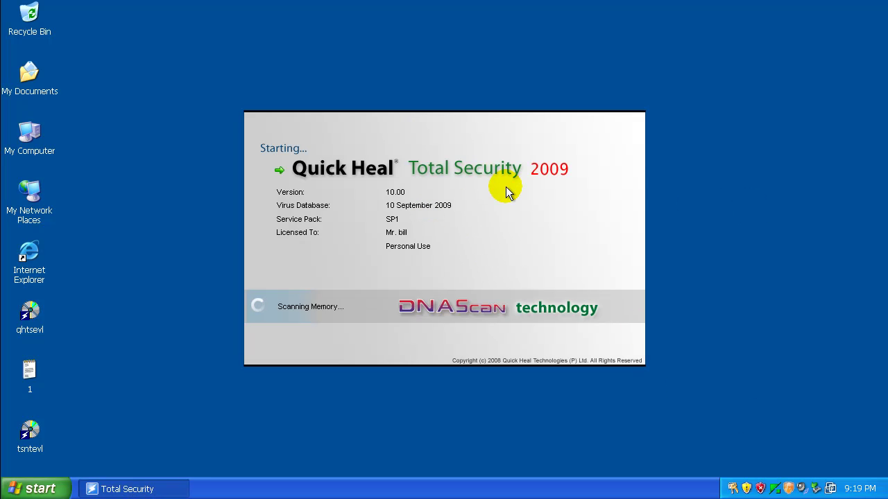
{"action": "left_click", "coordinate": [400, 223]}
{"action": "left_click", "coordinate": [270, 182]}
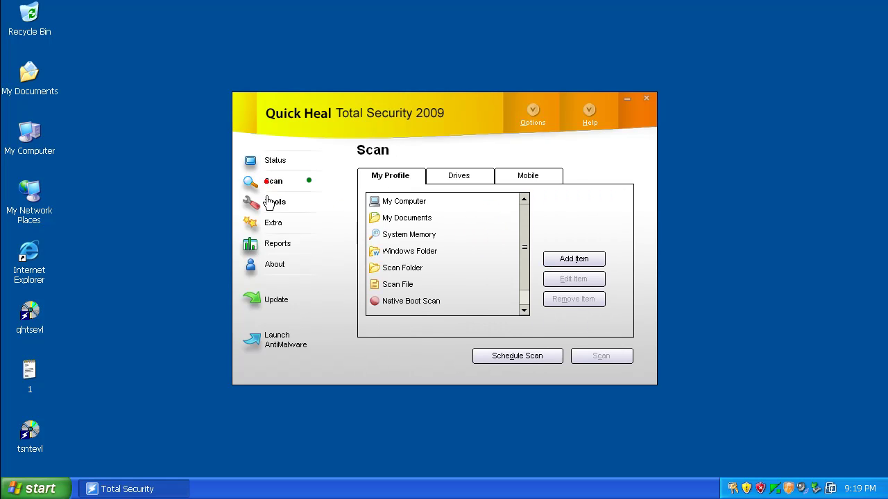
{"action": "left_click", "coordinate": [273, 222]}
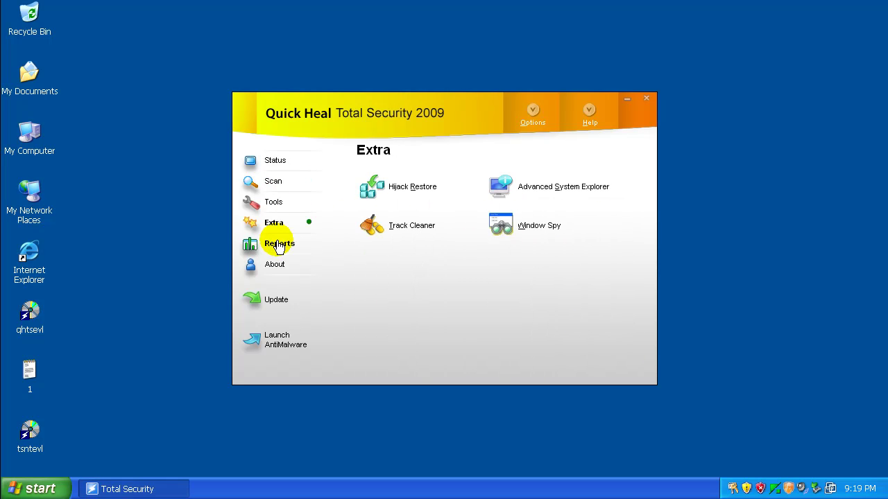
{"action": "left_click", "coordinate": [279, 245]}
{"action": "left_click", "coordinate": [273, 223]}
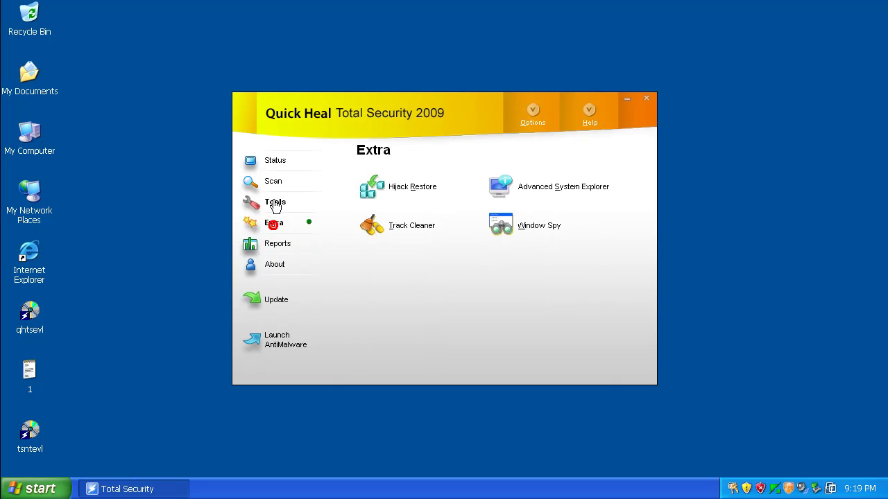
{"action": "left_click", "coordinate": [275, 201]}
{"action": "left_click", "coordinate": [275, 185]}
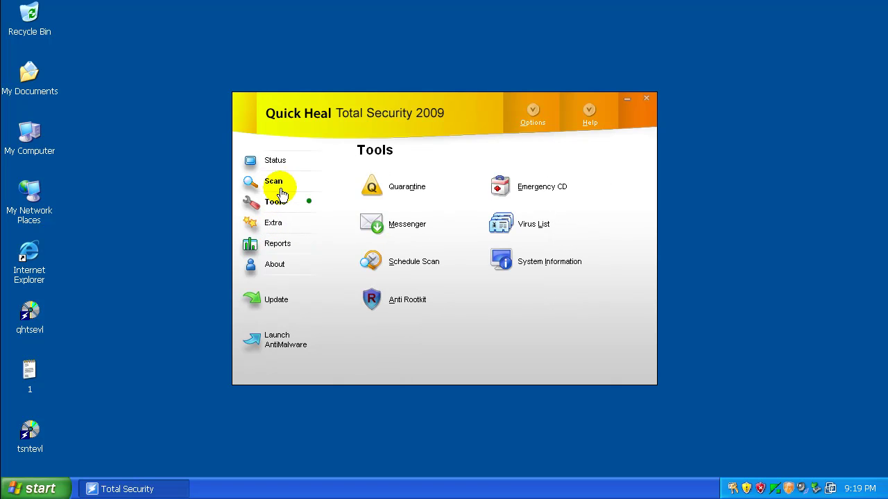
{"action": "left_click", "coordinate": [275, 204]}
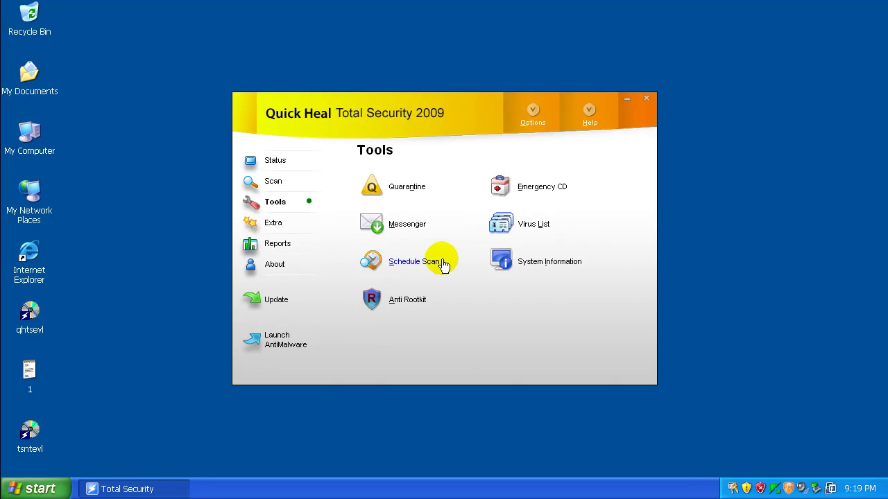
Step: Run the Anti-Rootkit scanner, acknowledge its warning, close it, and start loading the Virus List
{"action": "left_click", "coordinate": [393, 303]}
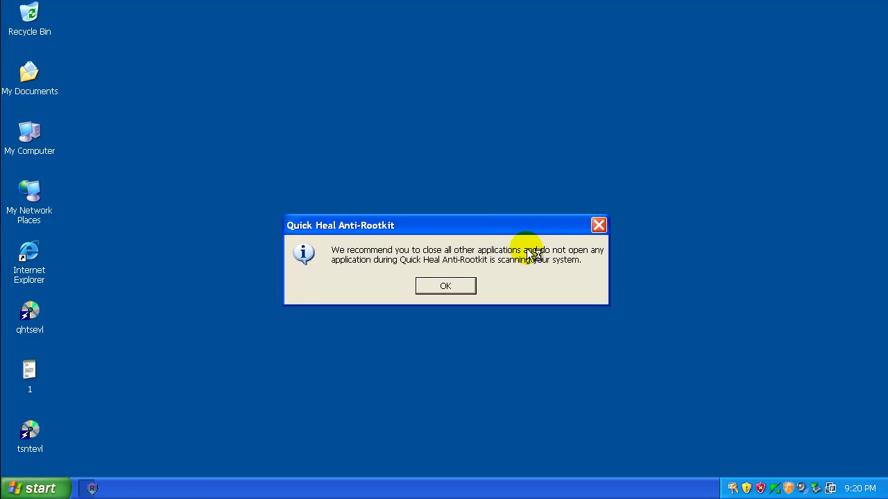
{"action": "left_click", "coordinate": [451, 286]}
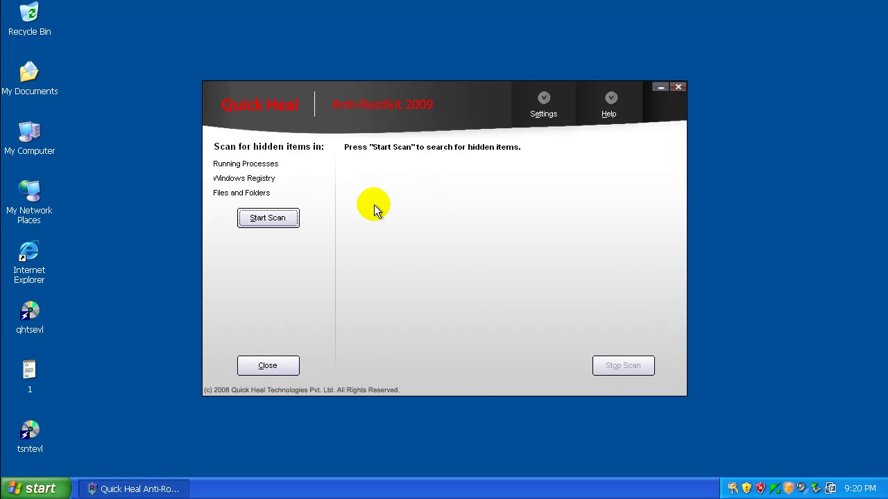
{"action": "left_click", "coordinate": [678, 87]}
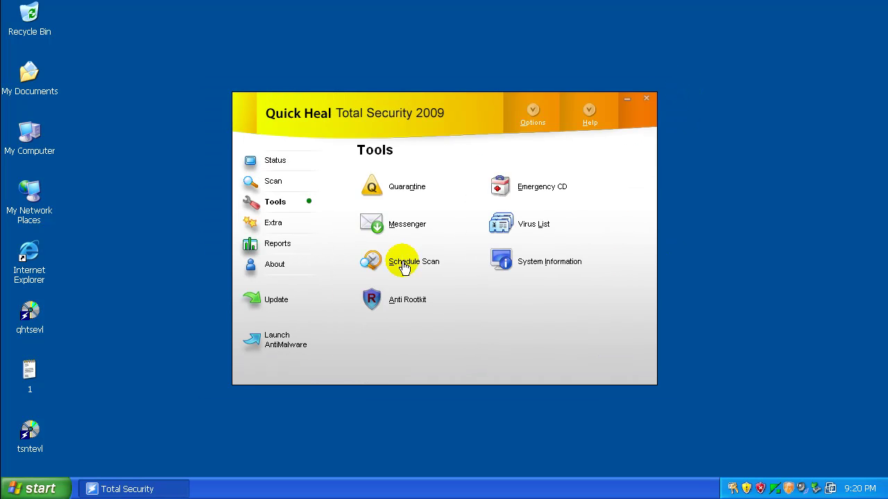
{"action": "left_click", "coordinate": [501, 222]}
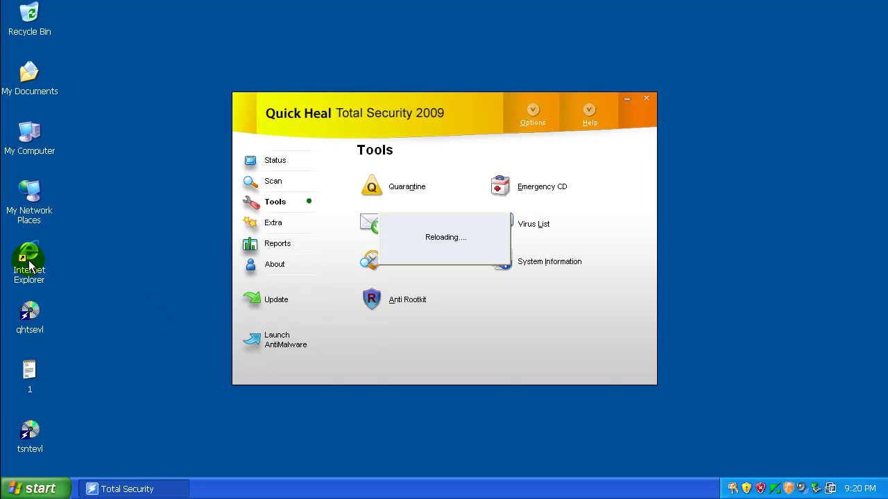
Step: Open desktop file 1 in Notepad and minimize it, then browse Linux, Macro, Mobile and Windows (32 Bit) threats
{"action": "left_click", "coordinate": [29, 371]}
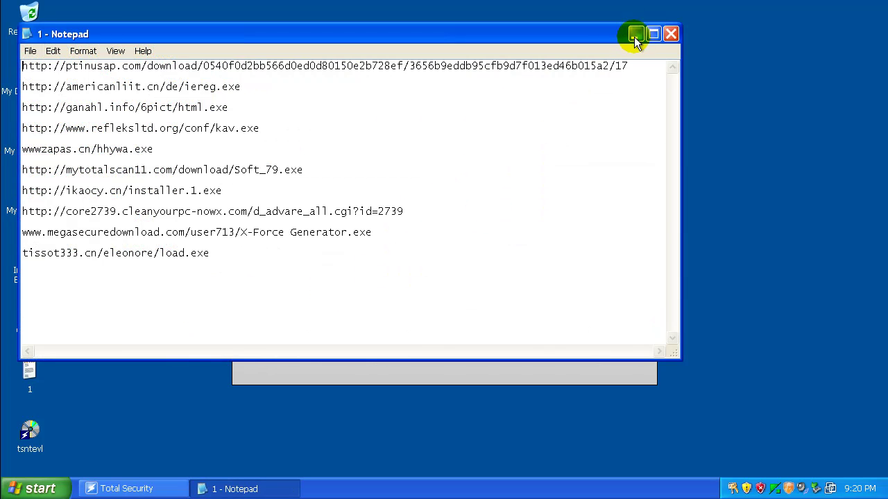
{"action": "left_click", "coordinate": [635, 36]}
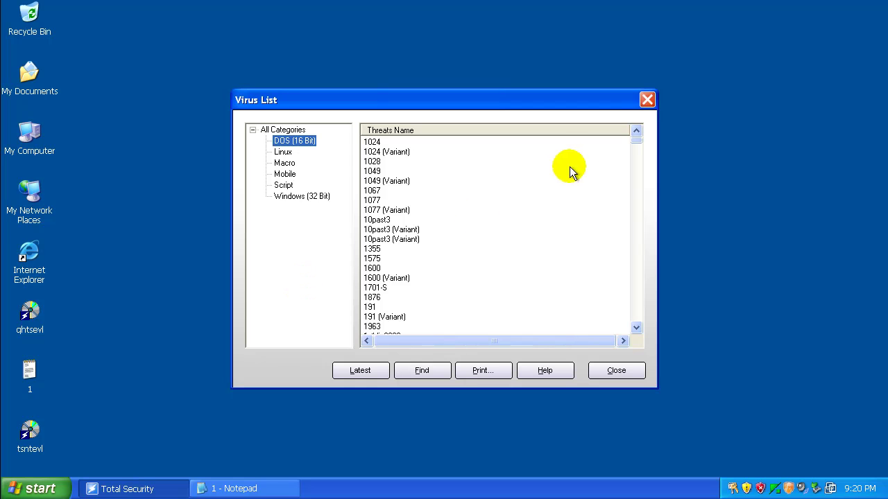
{"action": "left_click", "coordinate": [286, 153]}
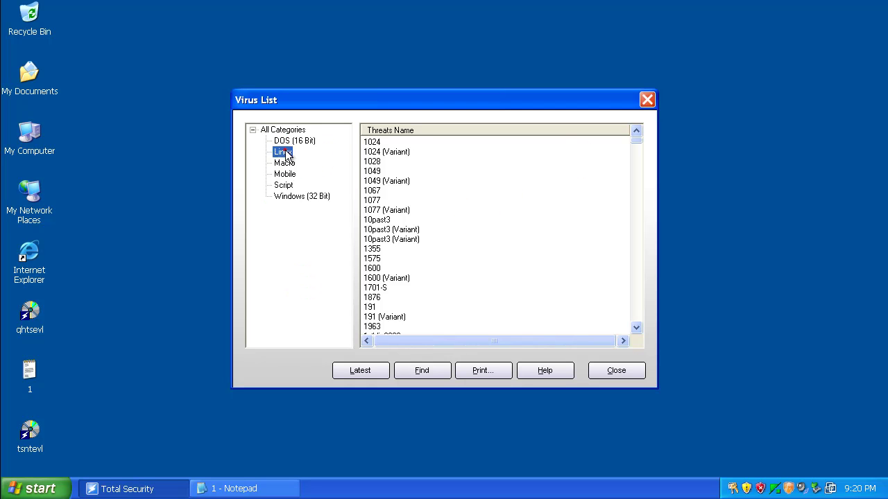
{"action": "left_click", "coordinate": [286, 164]}
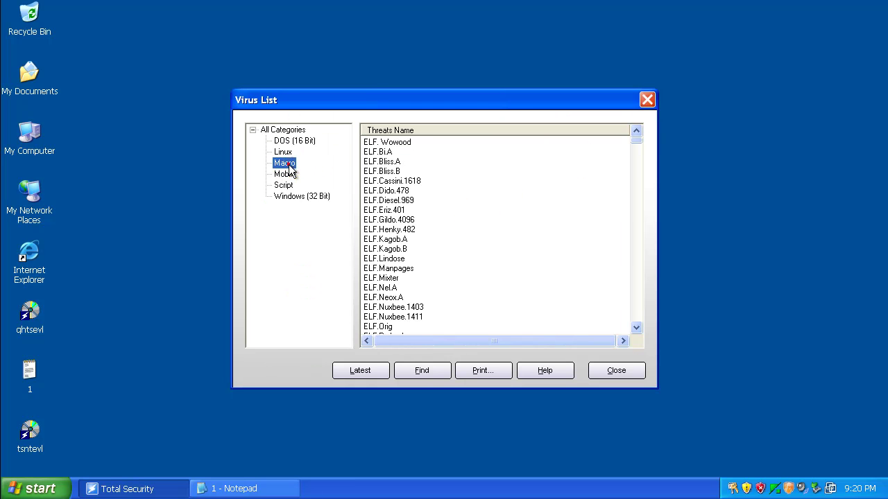
{"action": "left_click", "coordinate": [290, 174]}
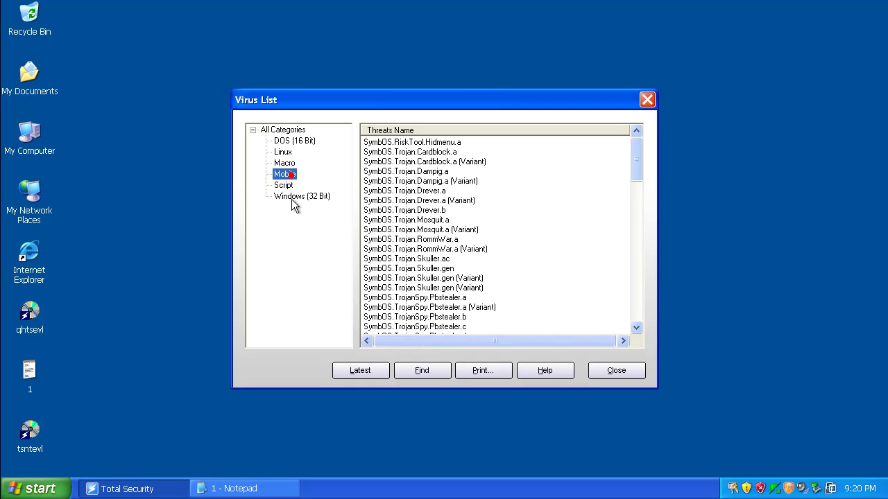
{"action": "left_click", "coordinate": [290, 198]}
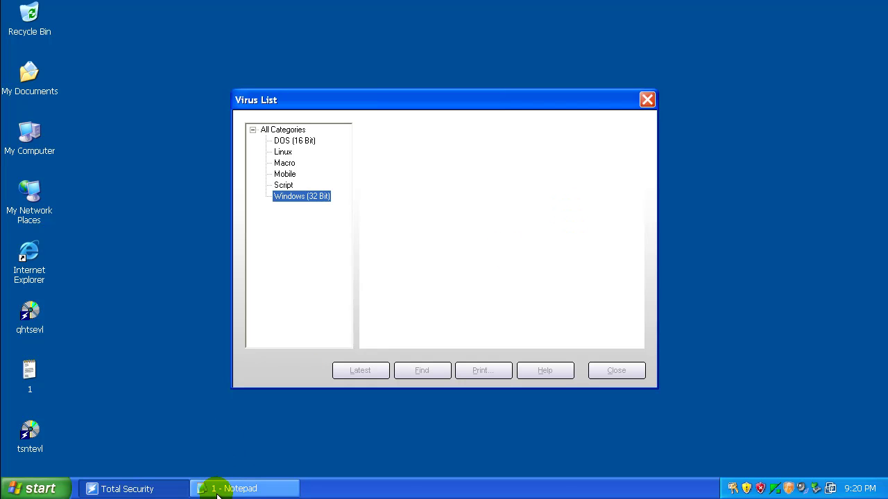
Step: Open Task Manager on the Processes tab, sorted by image name
{"action": "right_click", "coordinate": [558, 490]}
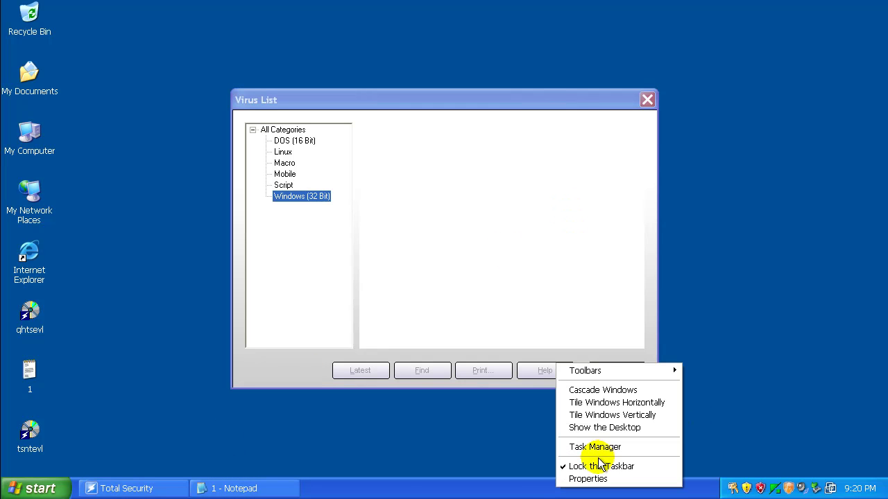
{"action": "left_click", "coordinate": [600, 446]}
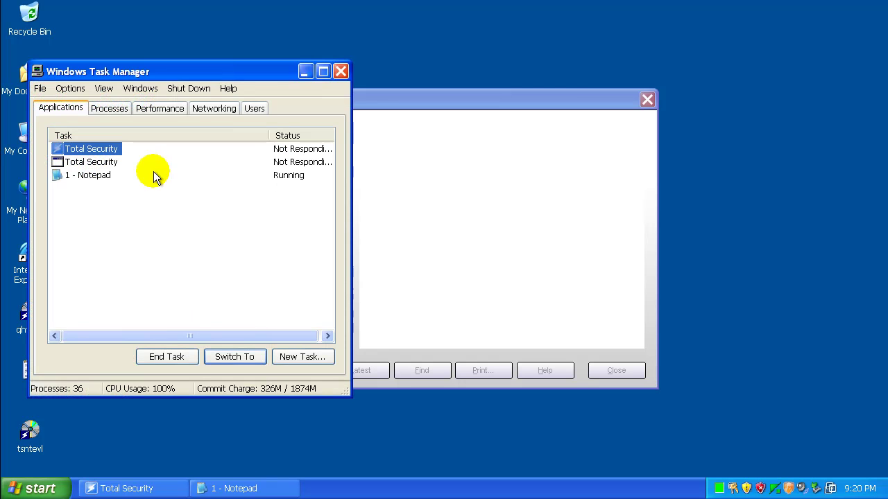
{"action": "left_click", "coordinate": [113, 107]}
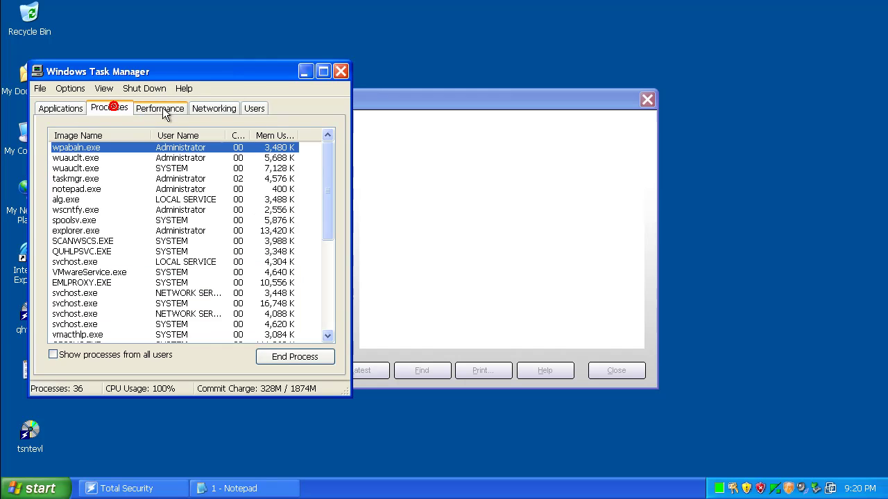
{"action": "left_click", "coordinate": [100, 135]}
Step: Inspect EMLPROUI, EMLPROXY, ONLINENT, OPSSVC, QUHLPSVC, SCANMSG and SCANNER process usage
{"action": "left_click", "coordinate": [102, 178]}
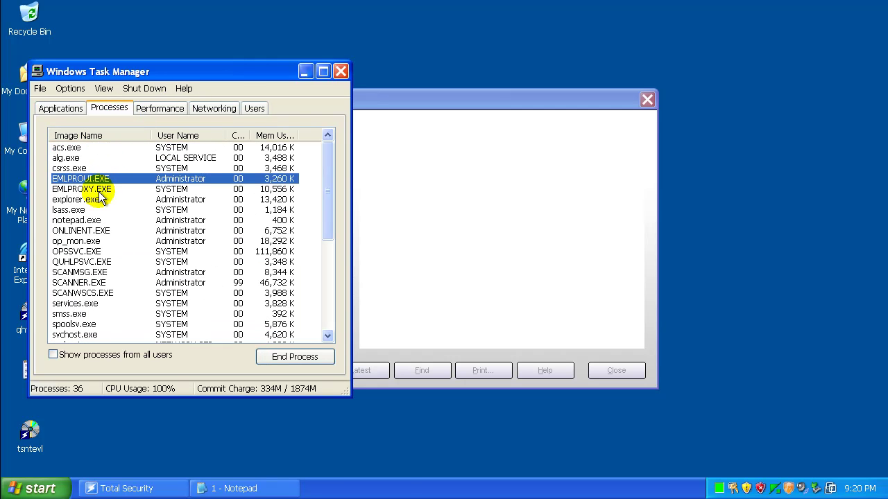
{"action": "left_click", "coordinate": [101, 190]}
{"action": "left_click", "coordinate": [104, 230]}
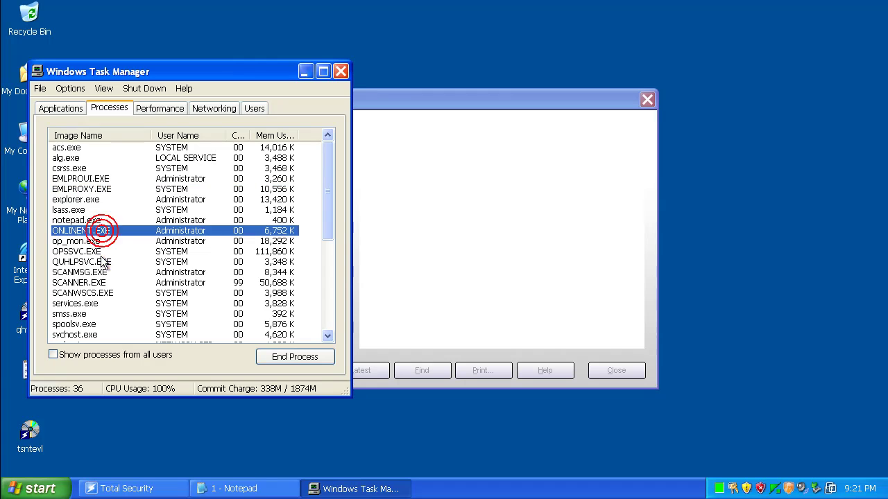
{"action": "left_click", "coordinate": [97, 252]}
{"action": "left_click", "coordinate": [101, 262]}
{"action": "left_click", "coordinate": [102, 272]}
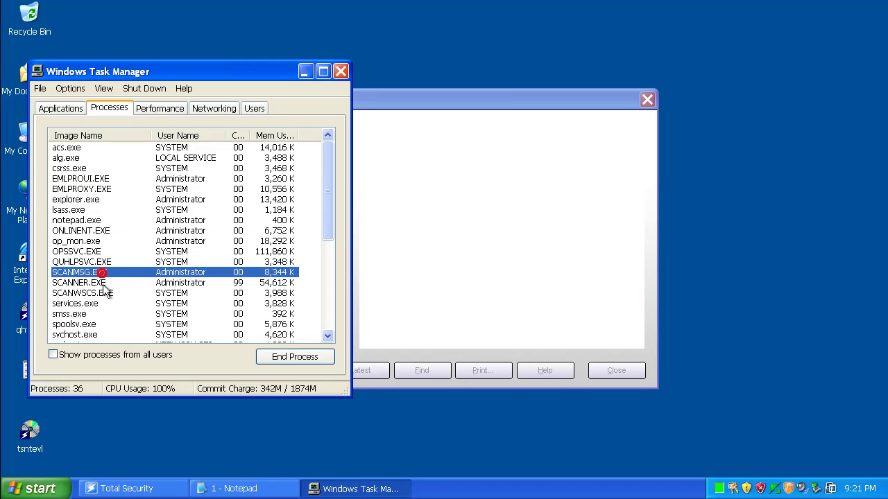
{"action": "left_click", "coordinate": [101, 283]}
{"action": "left_click", "coordinate": [270, 251]}
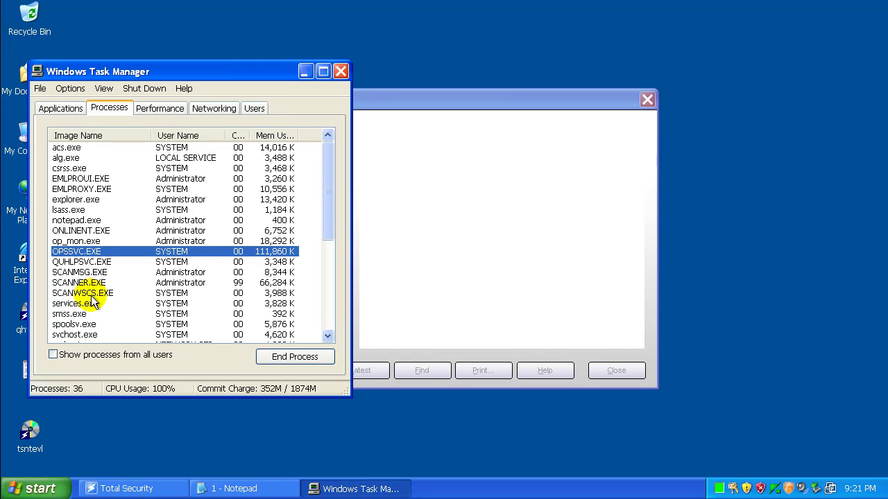
Step: Compare CPU and memory of SCANNER.EXE, SCANMSG.EXE and QUHLPSVC.EXE, then close Task Manager
{"action": "left_click", "coordinate": [92, 284]}
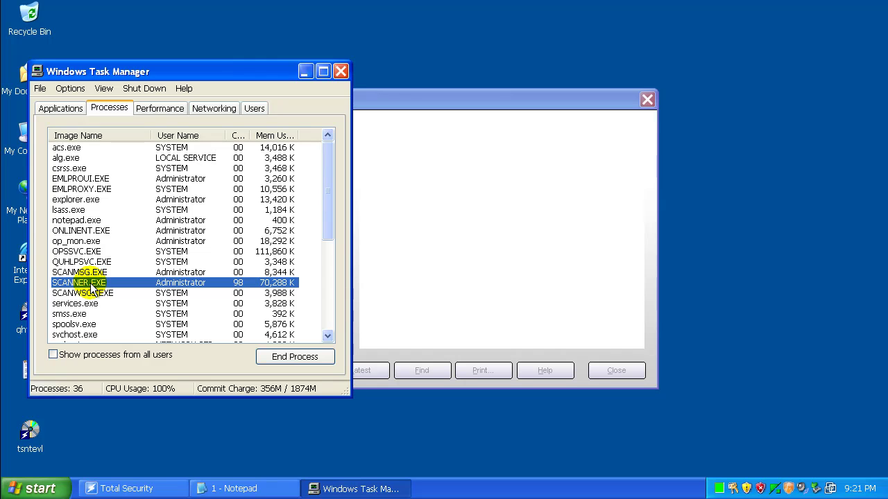
{"action": "left_click", "coordinate": [82, 273]}
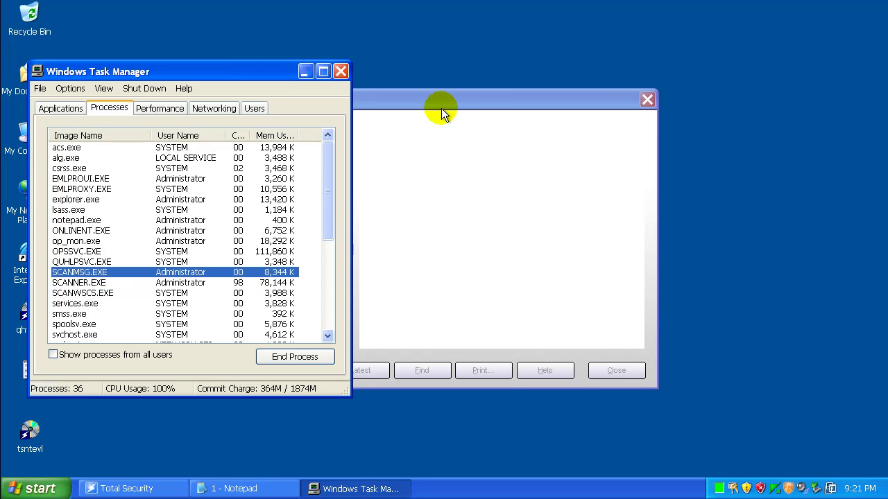
{"action": "left_click", "coordinate": [81, 262]}
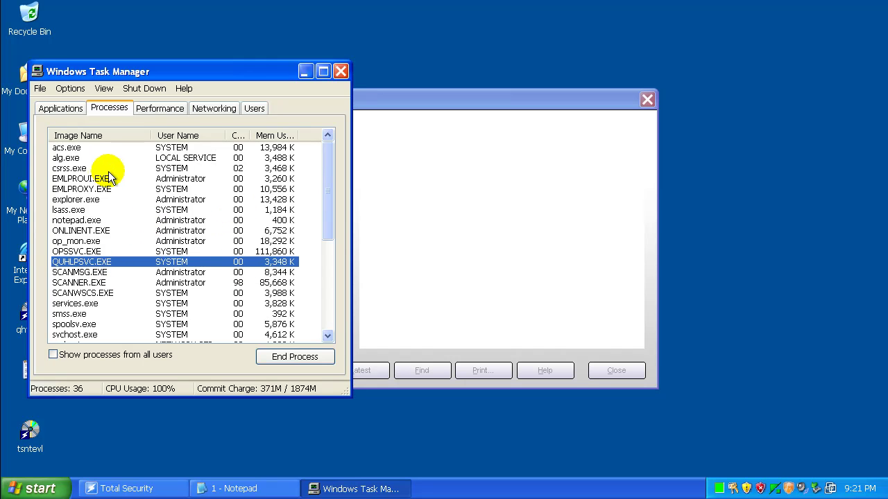
{"action": "left_click", "coordinate": [340, 72]}
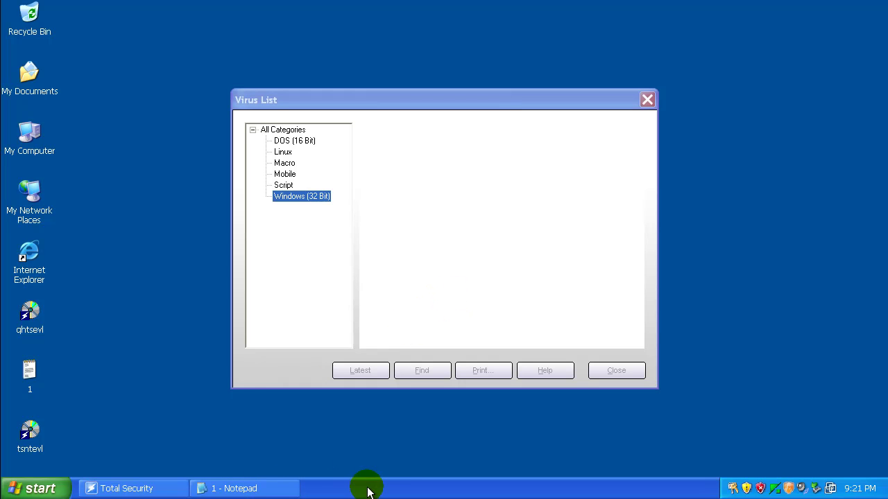
Step: Try closing Total Security from its taskbar button, then cancel the end-program prompt
{"action": "right_click", "coordinate": [174, 487]}
{"action": "left_click", "coordinate": [199, 478]}
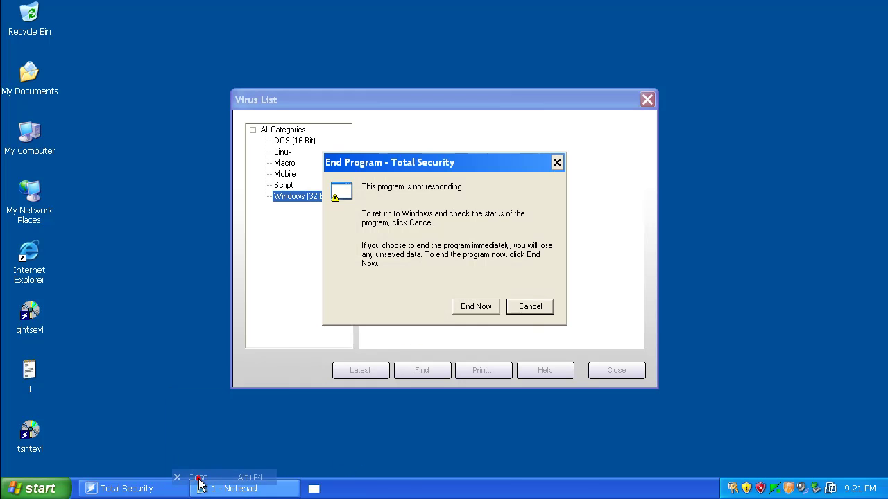
{"action": "left_click", "coordinate": [513, 308]}
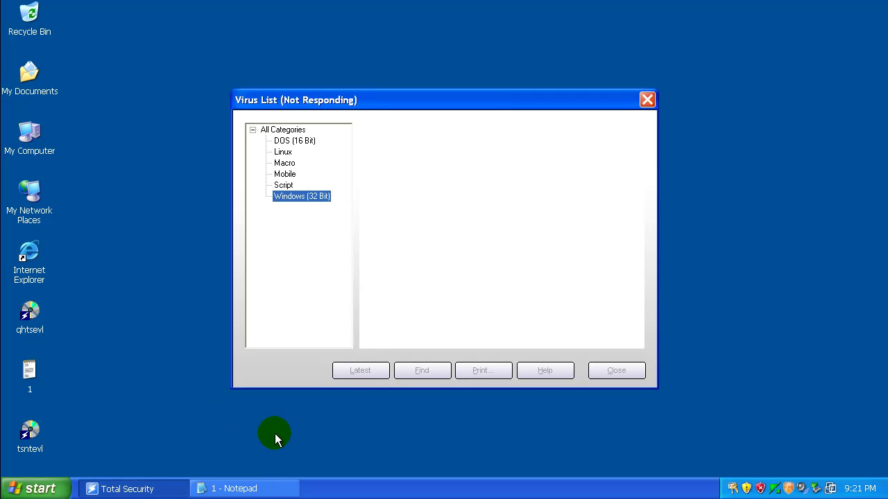
Step: Close the unresponsive Virus List window and force it to end with End Now
{"action": "left_click", "coordinate": [254, 487]}
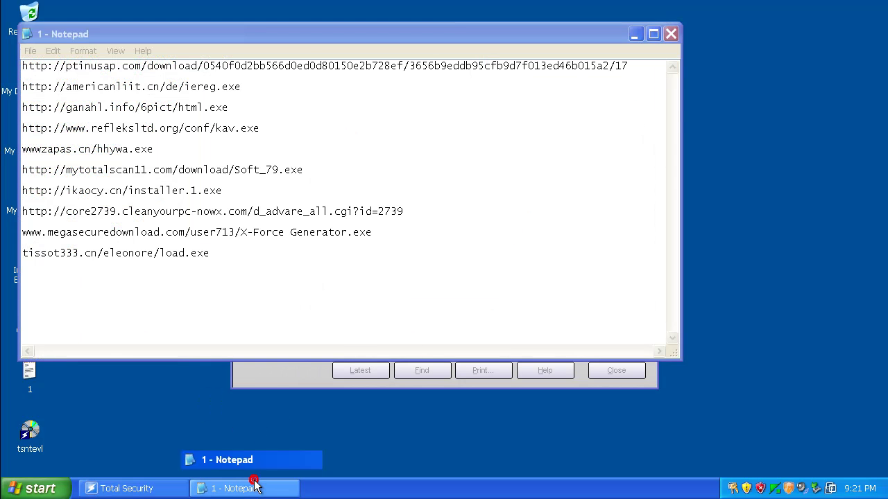
{"action": "left_click", "coordinate": [253, 487]}
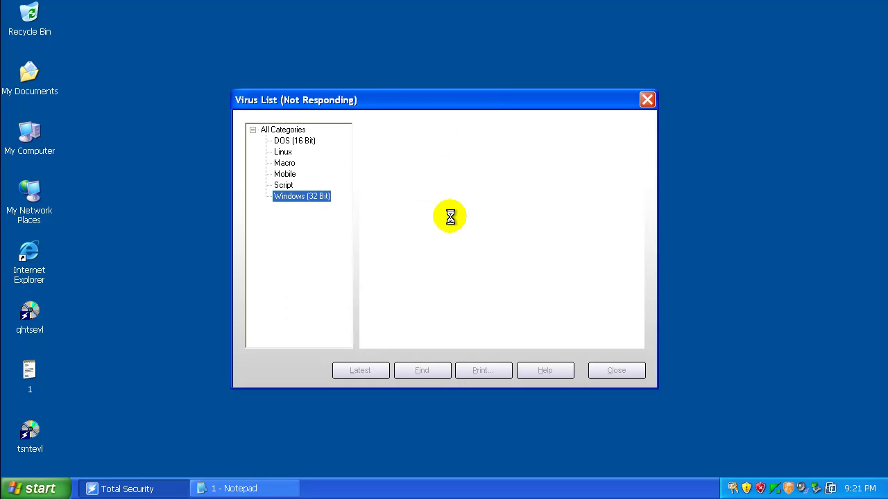
{"action": "left_click", "coordinate": [645, 102]}
{"action": "left_click", "coordinate": [472, 307]}
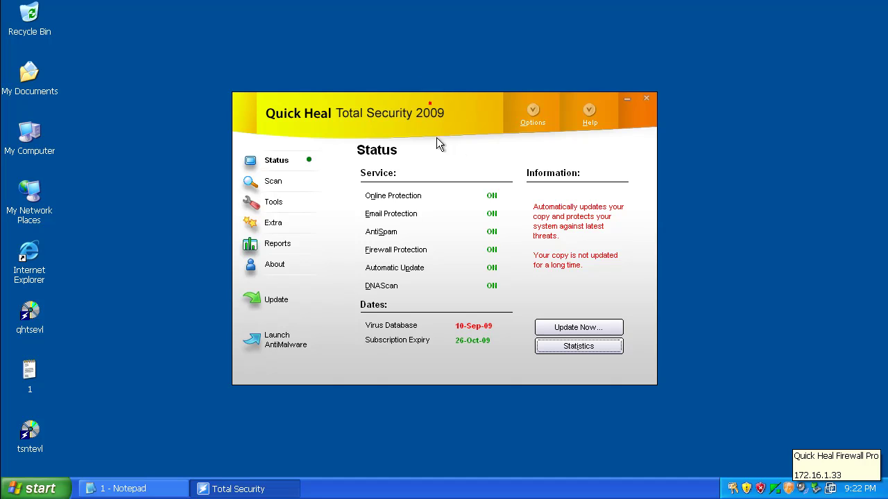
Step: Move the Quick Heal window aside, run Update Now through to Finish, and close the window
{"action": "mouse_move", "coordinate": [437, 138]}
{"action": "left_mouse_down"}
{"action": "mouse_move", "coordinate": [382, 148]}
{"action": "mouse_move", "coordinate": [407, 130]}
{"action": "left_mouse_up"}
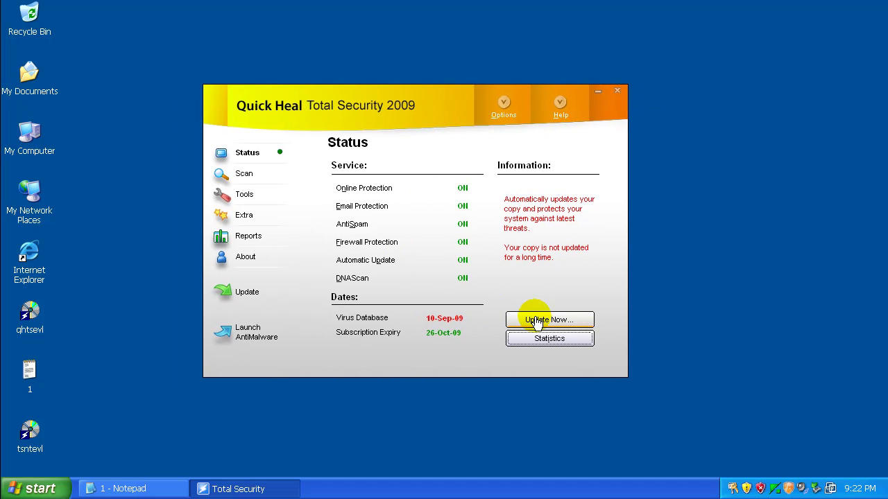
{"action": "left_click", "coordinate": [535, 320]}
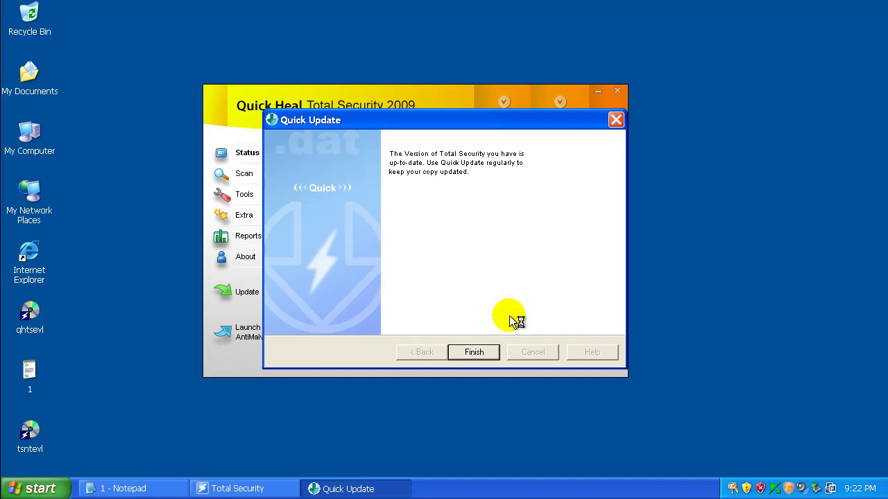
{"action": "left_click", "coordinate": [487, 353]}
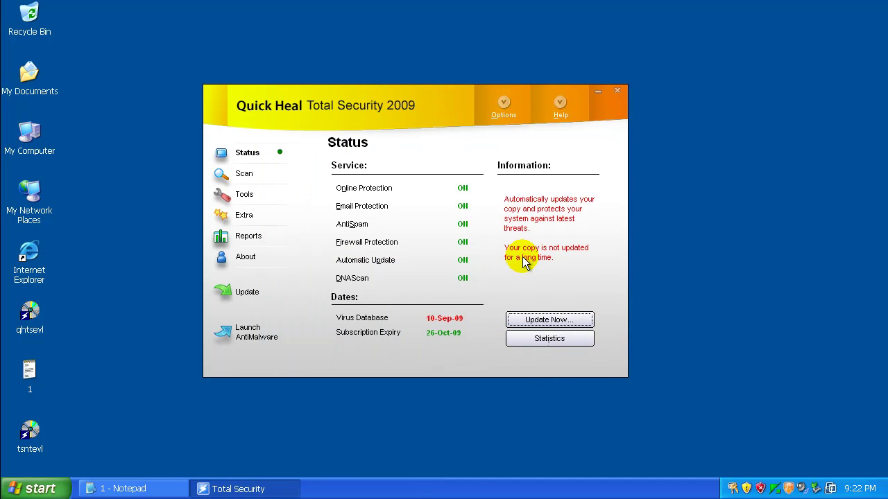
{"action": "left_click", "coordinate": [462, 319]}
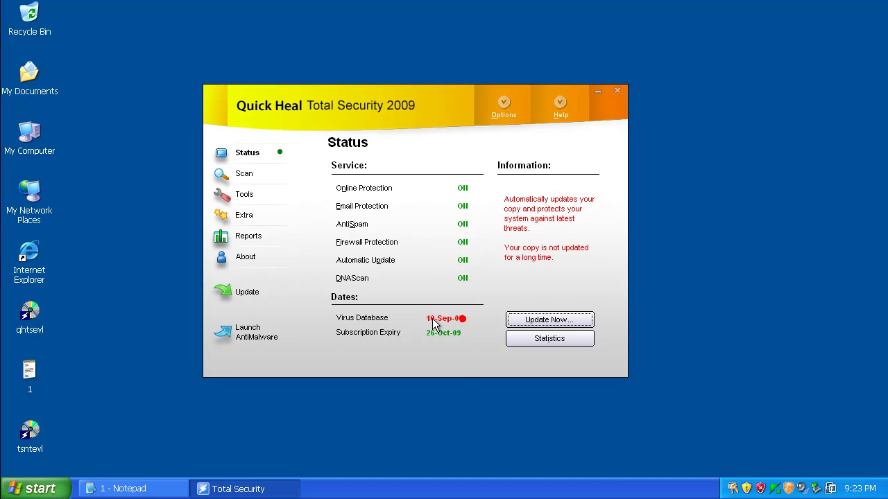
Step: Close Quick Heal, launch Internet Explorer and widen its window to the right
{"action": "left_click", "coordinate": [618, 90]}
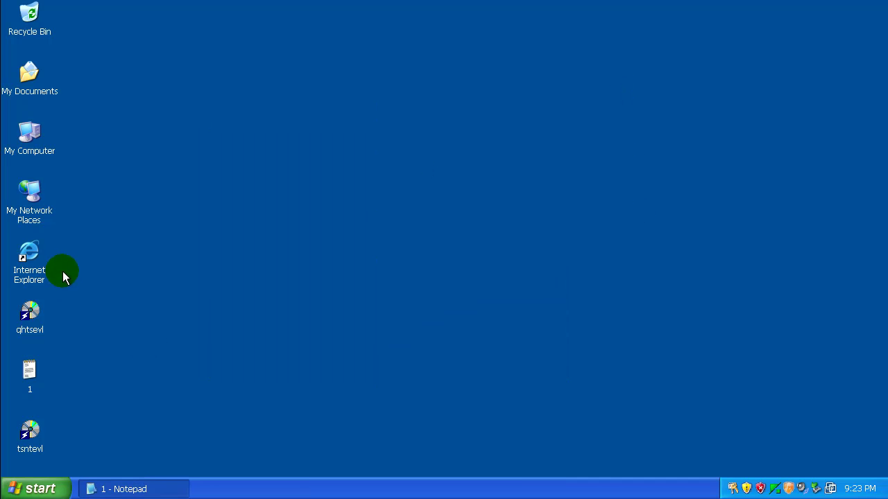
{"action": "double_click", "coordinate": [34, 255]}
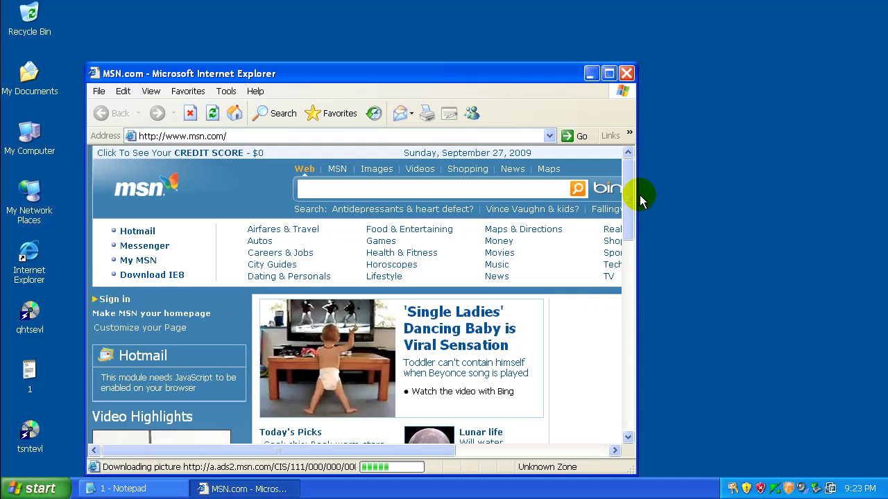
{"action": "left_click_drag", "start_coordinate": [637, 195], "coordinate": [835, 195]}
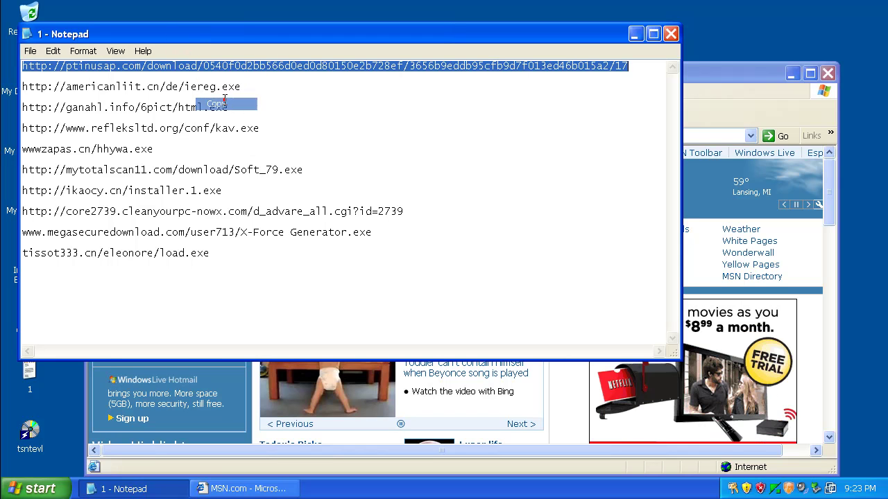
Step: Load the first ptinusap.com link from the Notepad list in Internet Explorer
{"action": "left_click", "coordinate": [708, 74]}
{"action": "right_click", "coordinate": [417, 136]}
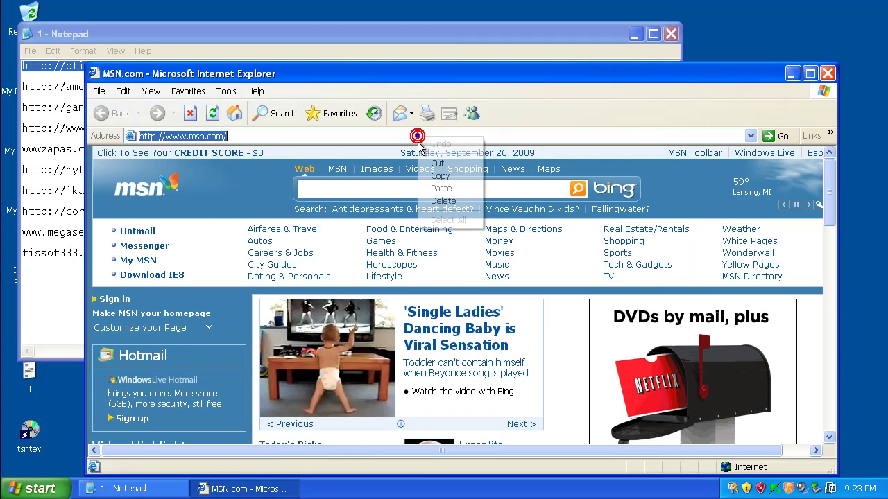
{"action": "left_click", "coordinate": [448, 186]}
{"action": "key", "text": "Return"}
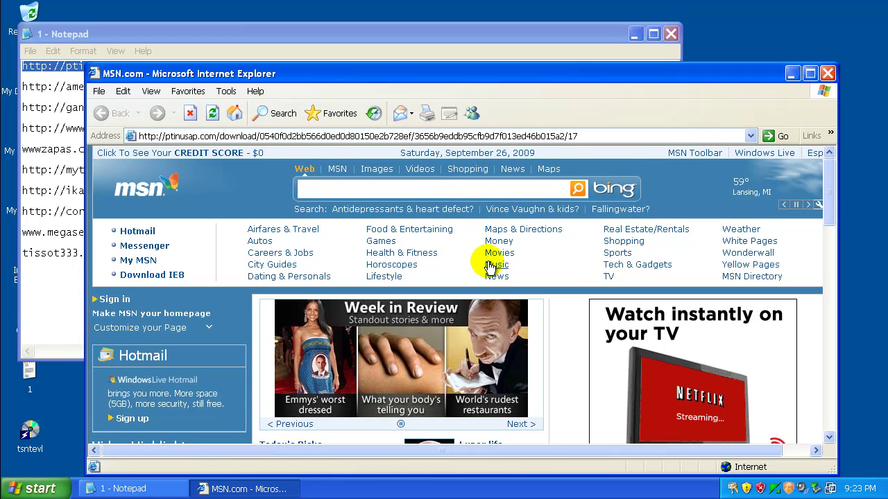
Step: Run the downloaded setup.exe and allow its outbound connection in the firewall prompt
{"action": "left_click", "coordinate": [422, 256]}
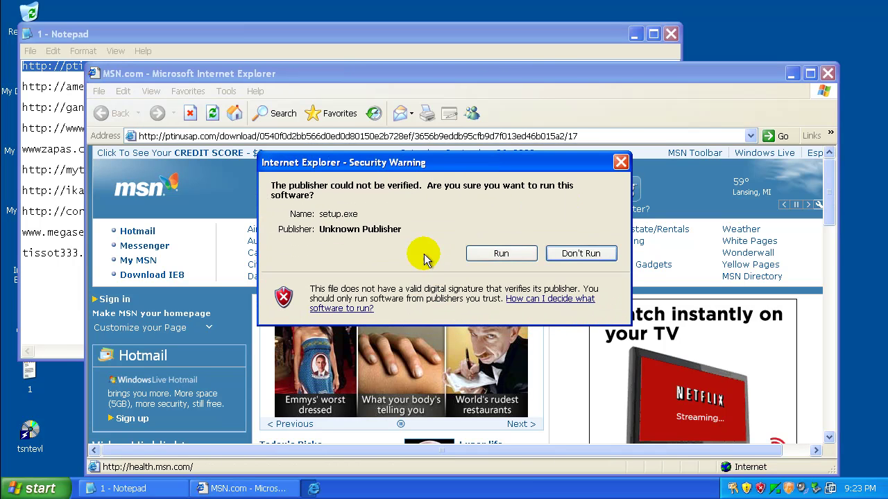
{"action": "left_click", "coordinate": [521, 253]}
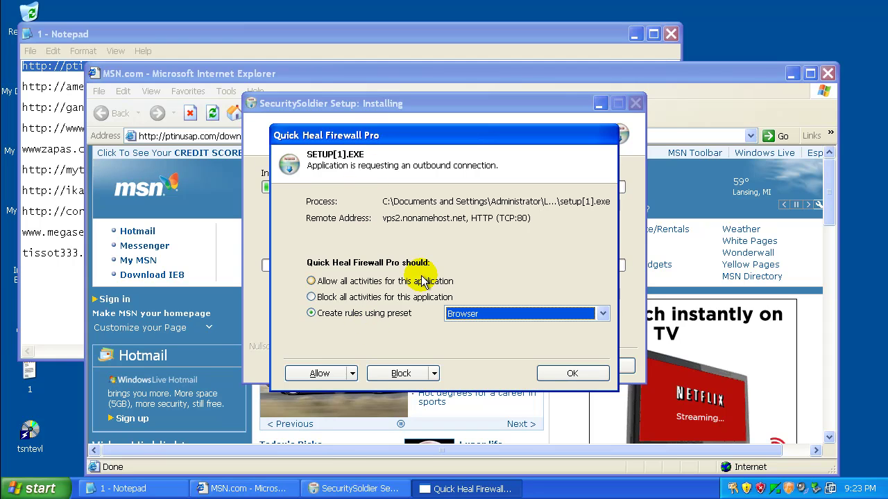
{"action": "mouse_move", "coordinate": [469, 142]}
{"action": "left_mouse_down"}
{"action": "mouse_move", "coordinate": [467, 262]}
{"action": "mouse_move", "coordinate": [471, 90]}
{"action": "mouse_move", "coordinate": [463, 147]}
{"action": "left_mouse_up"}
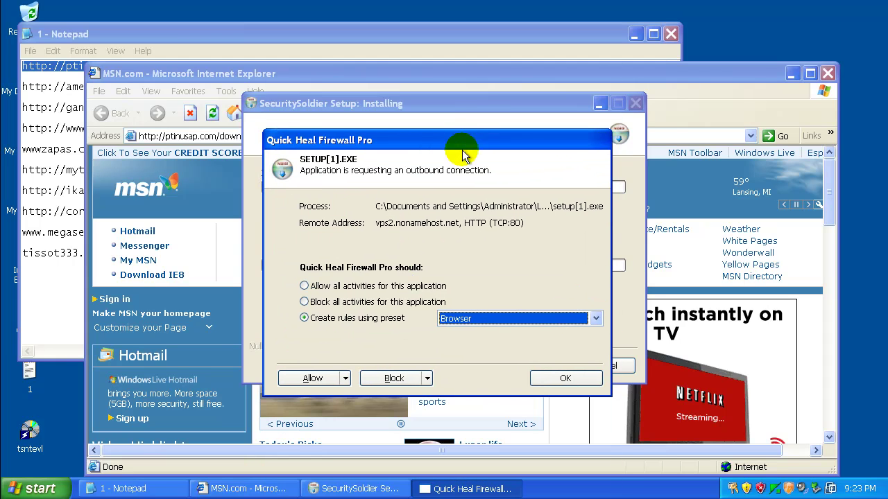
{"action": "left_click", "coordinate": [326, 380]}
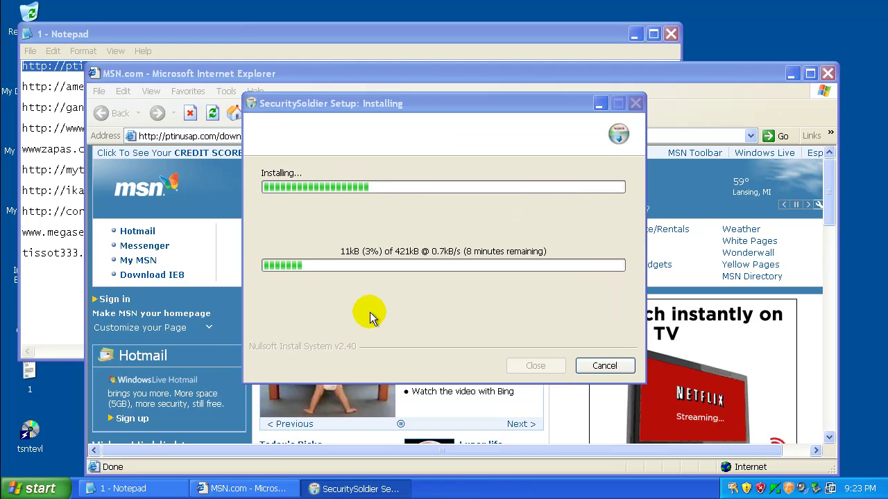
Step: Copy the second link, americanliit.cn/de/iereg.exe, from Notepad and allow the repeated connection request
{"action": "left_click", "coordinate": [336, 37]}
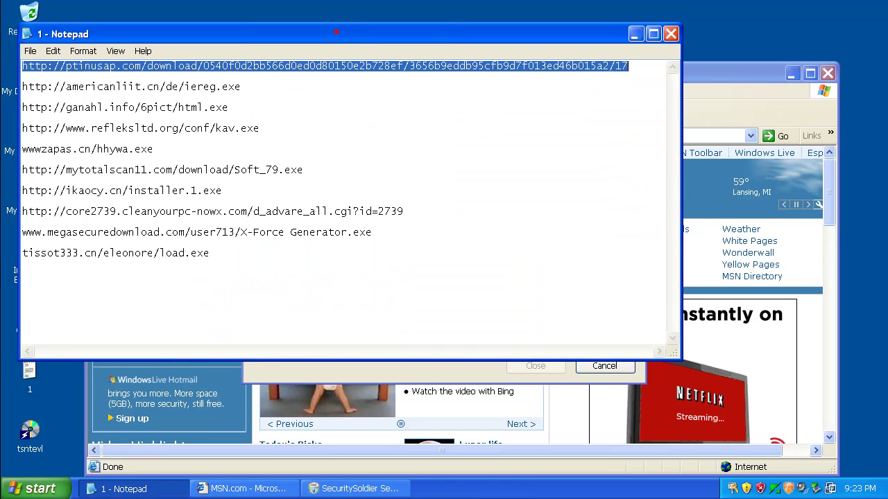
{"action": "left_click_drag", "start_coordinate": [240, 87], "coordinate": [23, 87]}
{"action": "right_click", "coordinate": [231, 90]}
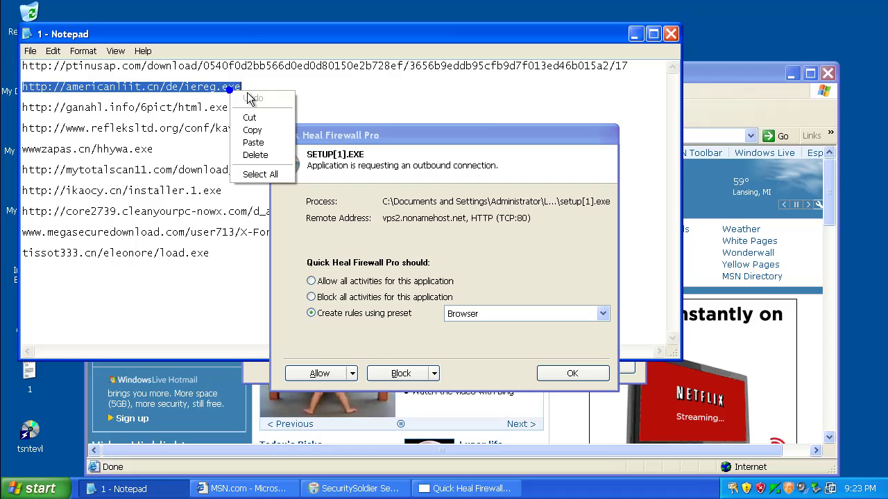
{"action": "left_click", "coordinate": [268, 131]}
{"action": "left_click", "coordinate": [711, 80]}
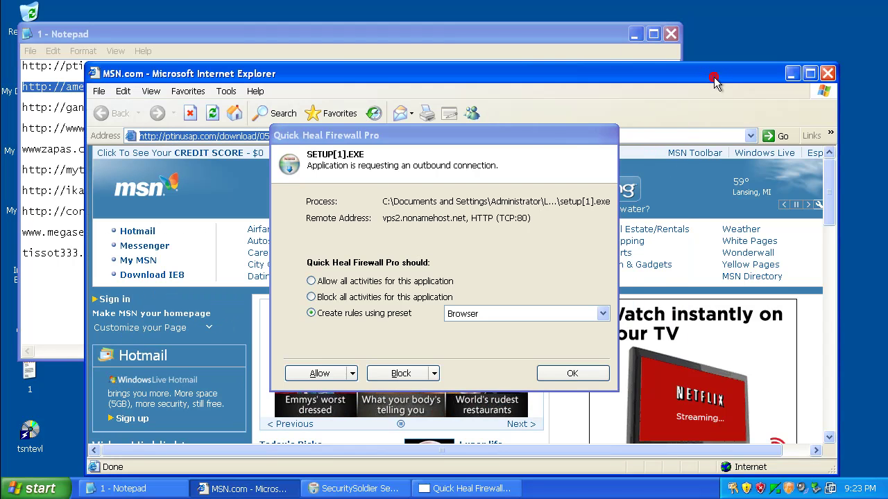
{"action": "left_click", "coordinate": [317, 374]}
{"action": "left_click", "coordinate": [749, 67]}
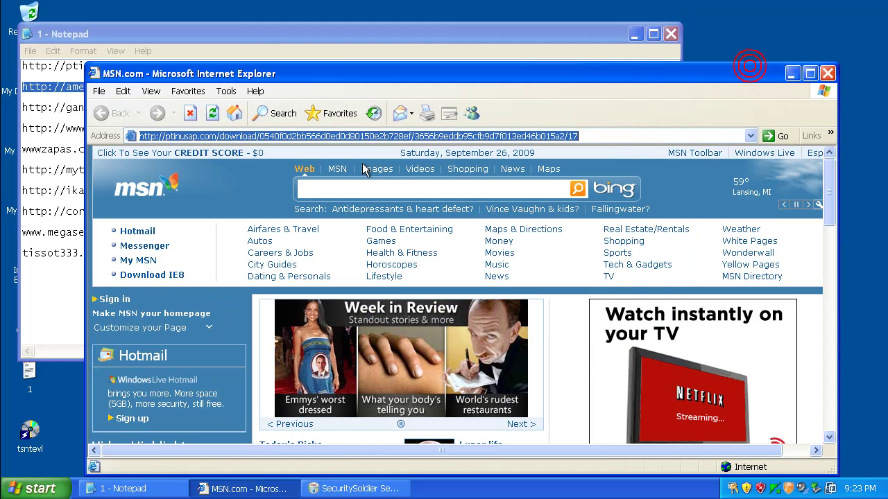
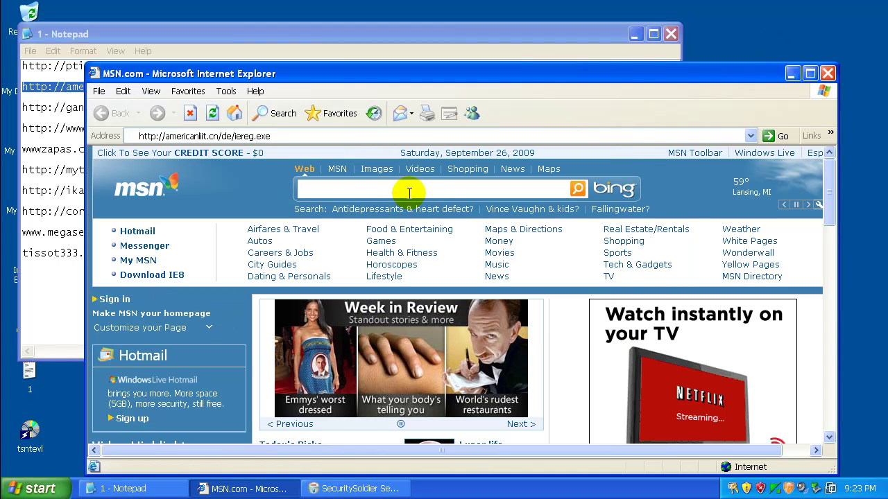
{"action": "key", "text": "Return"}
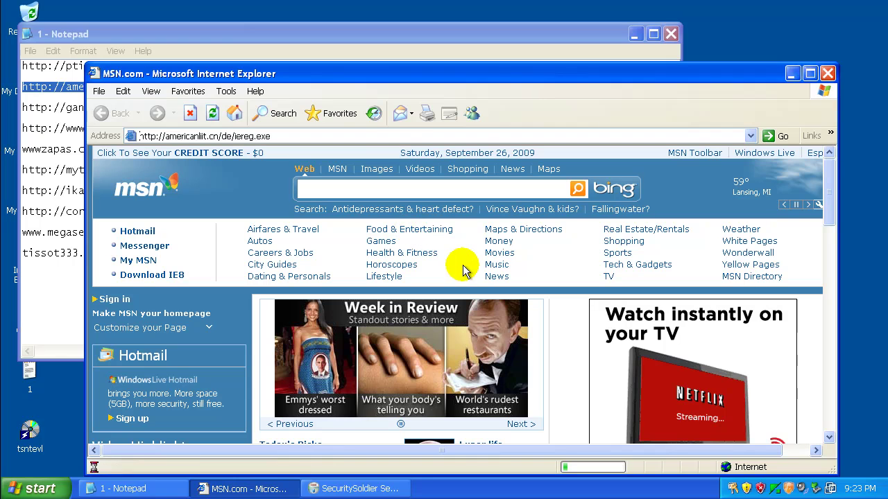
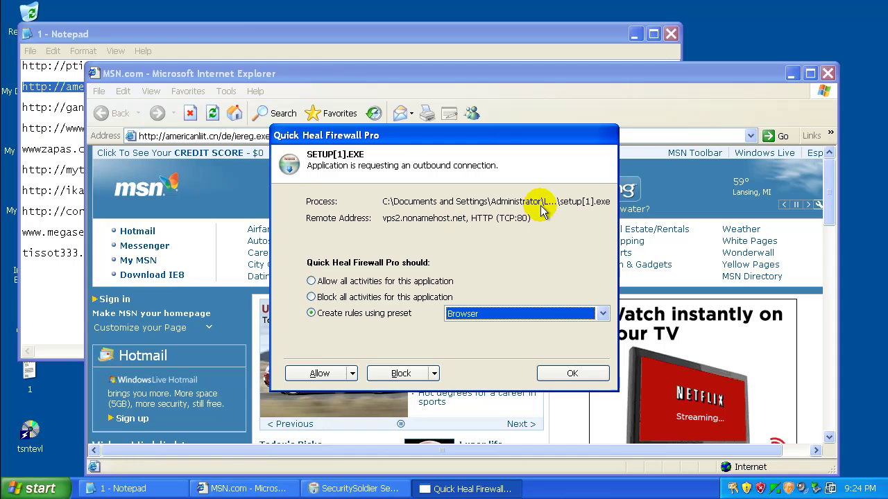
Step: Allow setup[1].exe's outbound connection in the firewall alert and return to the Notepad URL list
{"action": "left_click", "coordinate": [319, 375]}
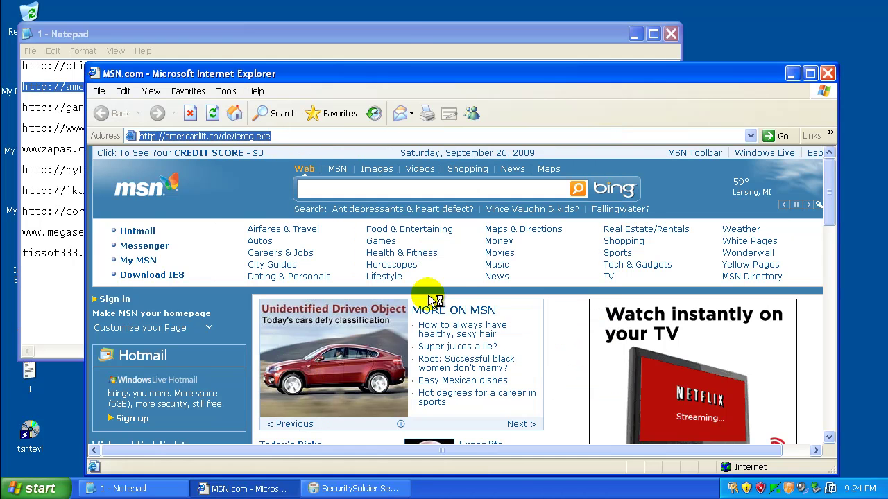
{"action": "left_click", "coordinate": [395, 40]}
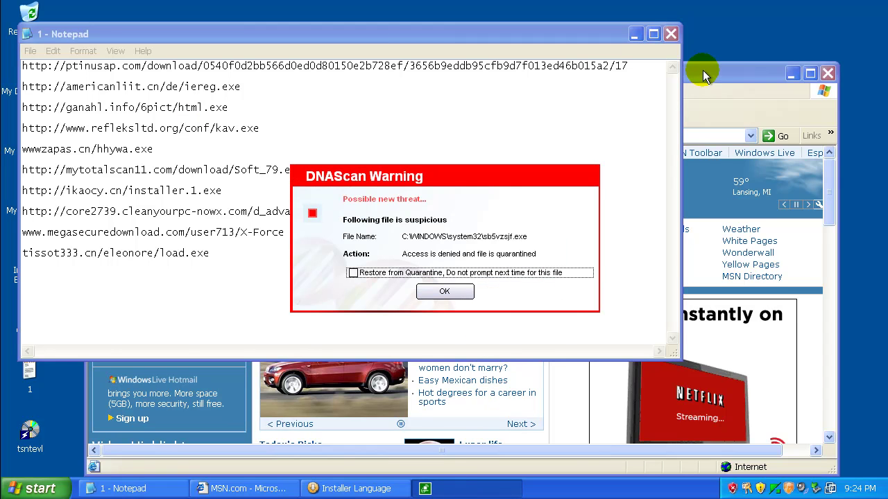
Step: Dismiss the DNAScan warning that sb5vzsjf.exe was denied access and quarantined
{"action": "left_click", "coordinate": [732, 73]}
{"action": "left_click", "coordinate": [424, 489]}
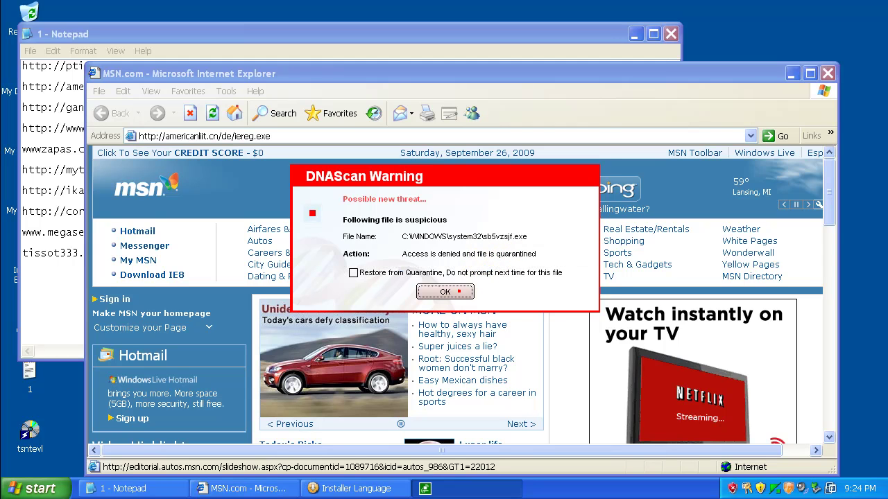
{"action": "left_click", "coordinate": [459, 292]}
{"action": "left_click", "coordinate": [340, 489]}
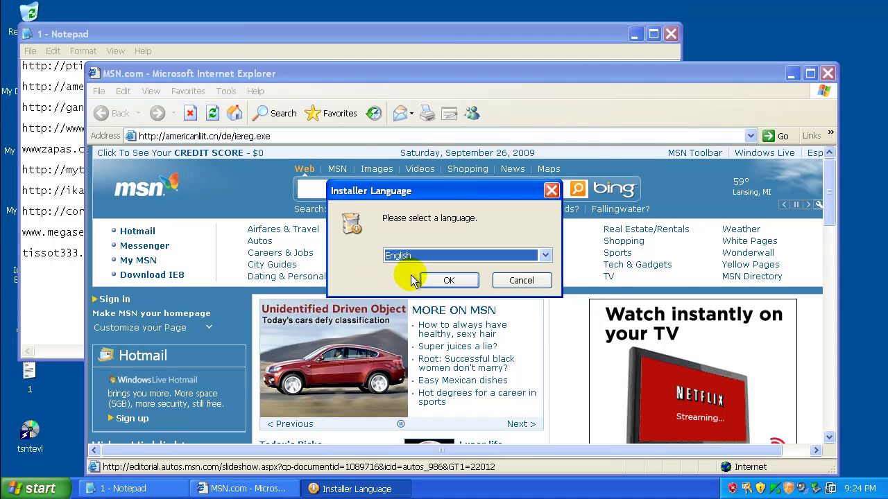
{"action": "left_click", "coordinate": [444, 280]}
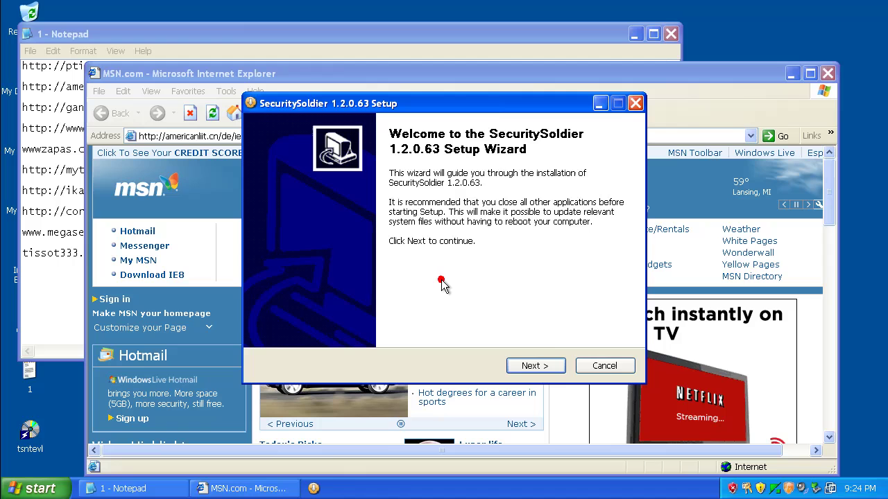
{"action": "left_click", "coordinate": [549, 367]}
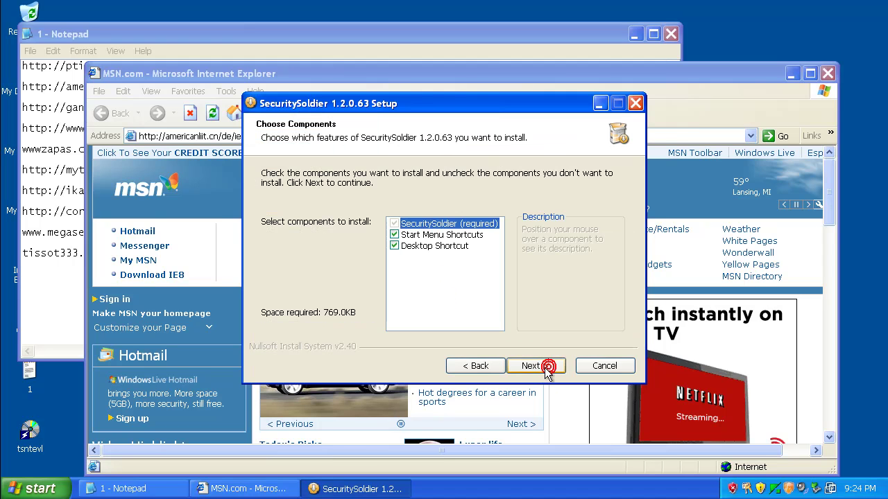
{"action": "left_click", "coordinate": [589, 368]}
{"action": "left_click", "coordinate": [406, 291]}
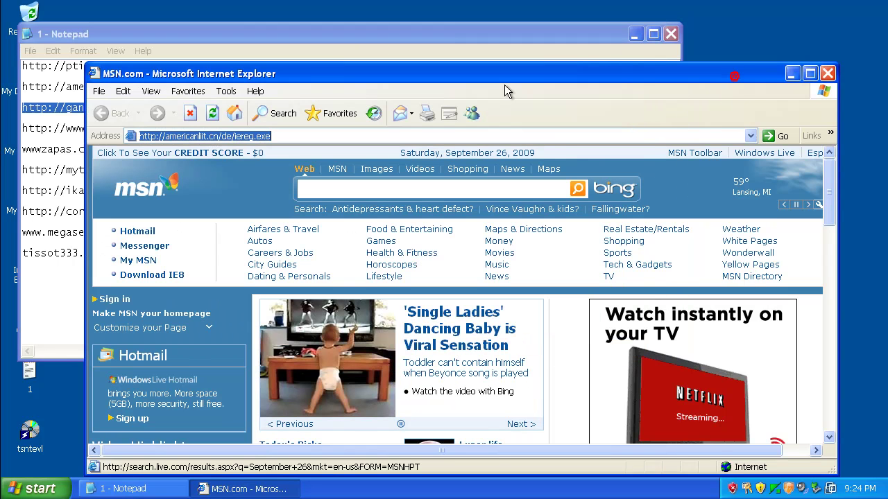
{"action": "right_click", "coordinate": [504, 135]}
{"action": "left_click", "coordinate": [539, 188]}
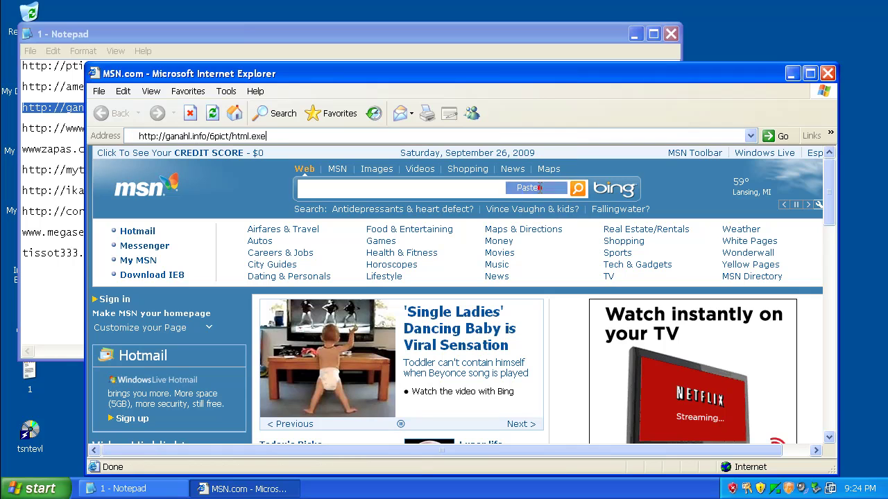
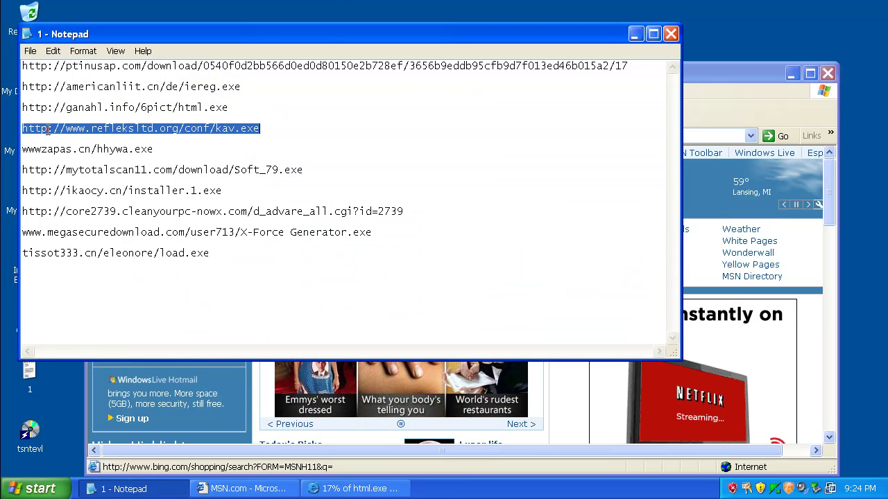
{"action": "right_click", "coordinate": [31, 129]}
{"action": "left_click", "coordinate": [70, 173]}
{"action": "left_click", "coordinate": [734, 73]}
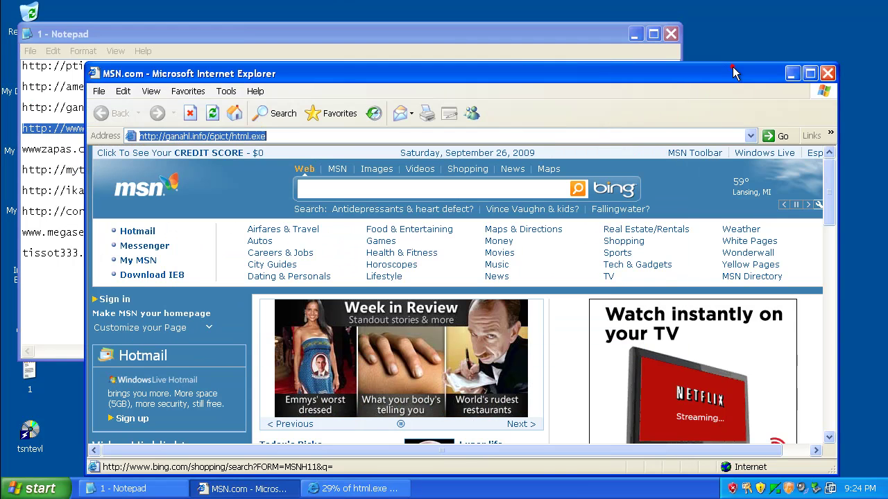
{"action": "right_click", "coordinate": [274, 137]}
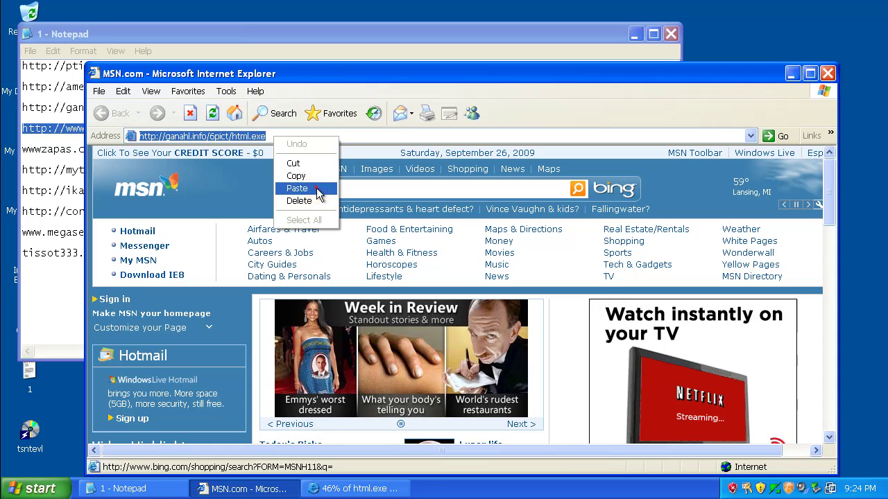
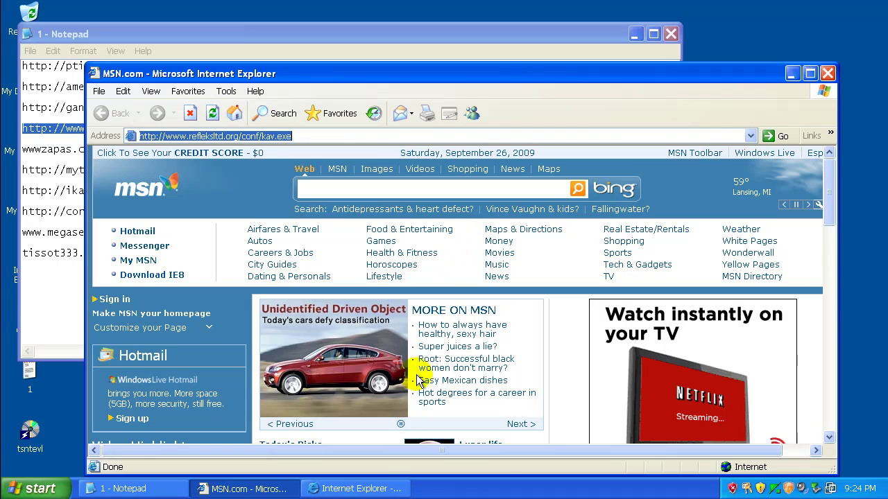
Step: Run the downloaded kav.exe and allow HTML[1].EXE's outbound connection using Browser preset rules
{"action": "left_click", "coordinate": [378, 490]}
{"action": "left_click", "coordinate": [511, 260]}
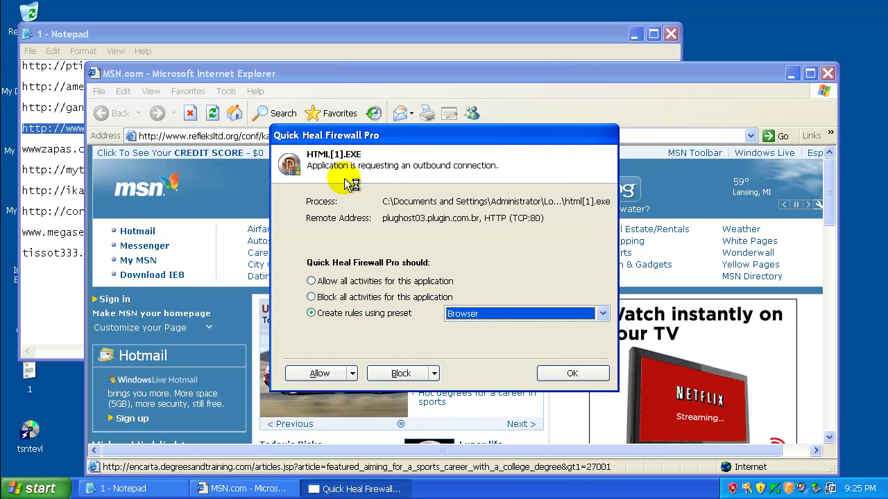
{"action": "left_click", "coordinate": [362, 284]}
{"action": "left_click", "coordinate": [330, 313]}
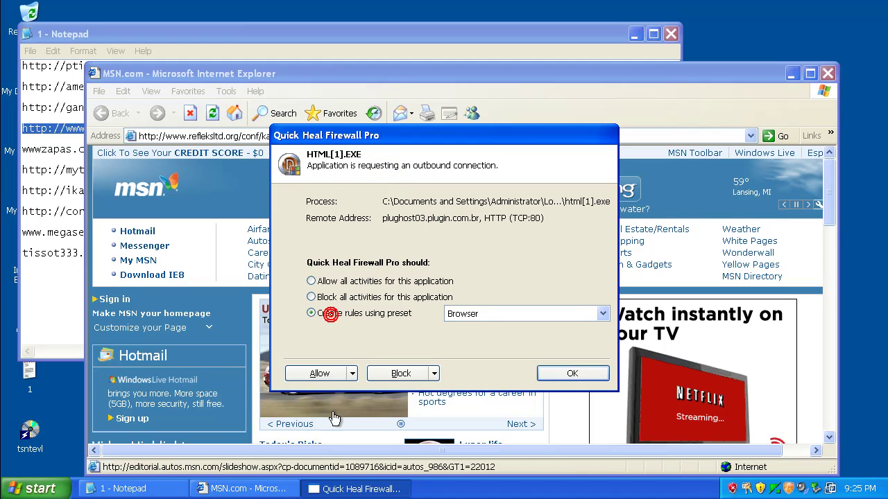
{"action": "left_click", "coordinate": [324, 373]}
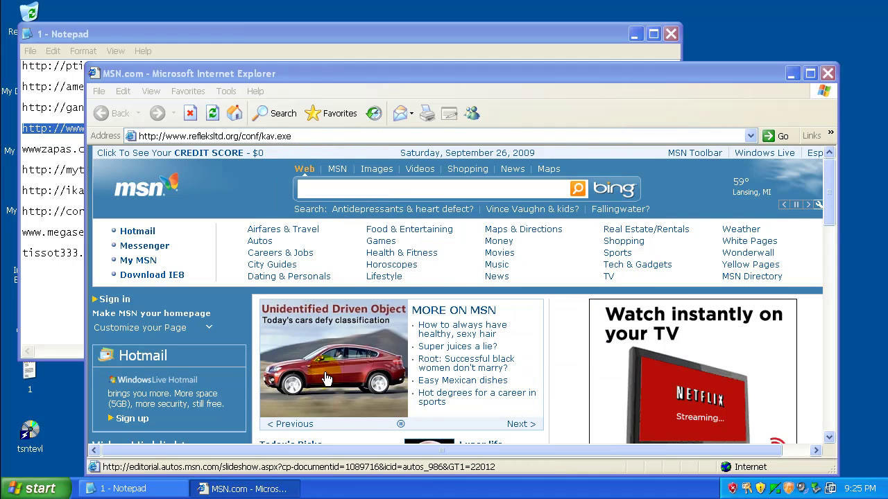
Step: Copy the wwwzapas.cn/hhywa.exe address from the Notepad list, then return to Internet Explorer
{"action": "left_click", "coordinate": [303, 37]}
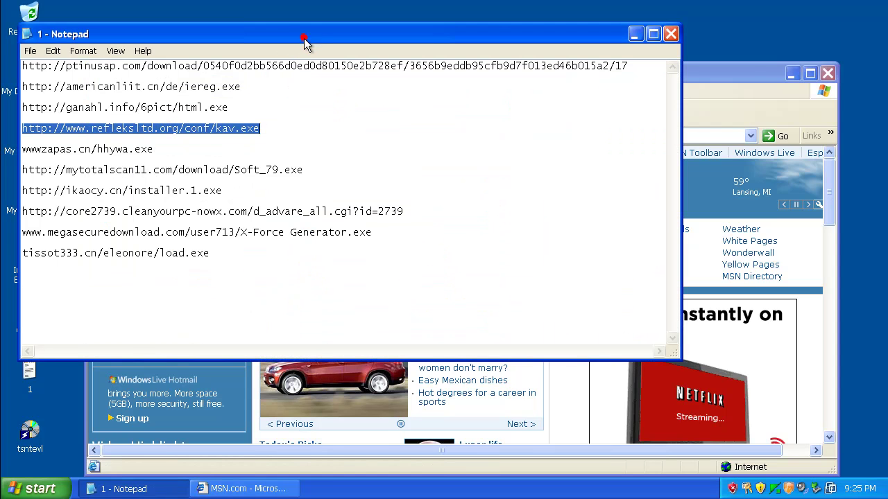
{"action": "double_click", "coordinate": [113, 151]}
{"action": "right_click", "coordinate": [113, 153]}
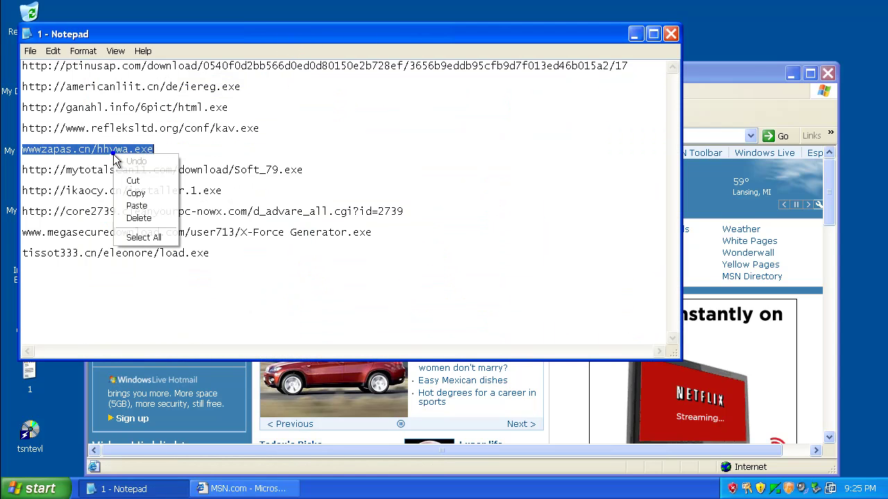
{"action": "left_click", "coordinate": [148, 195]}
{"action": "left_click", "coordinate": [750, 72]}
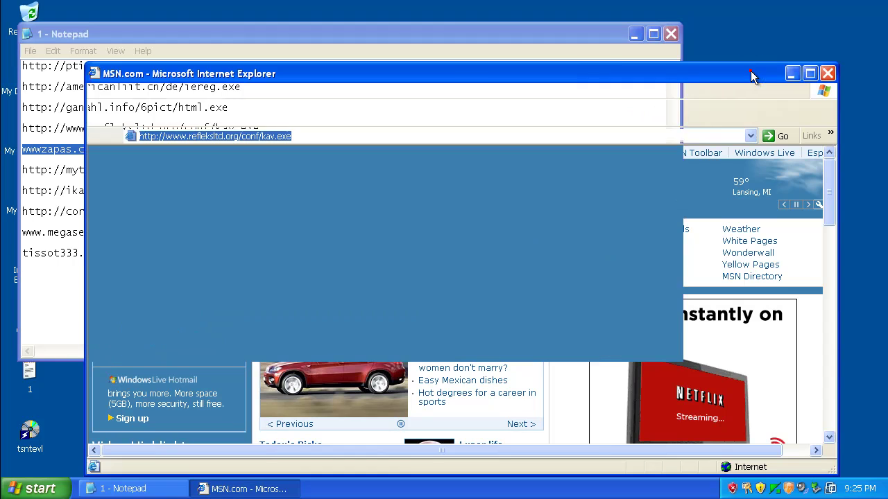
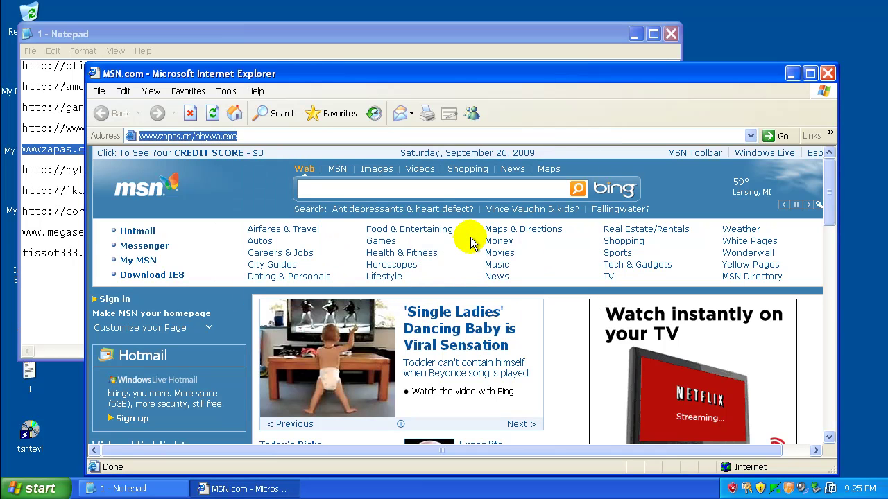
Step: Copy the mytotalscan11.com Soft_79.exe URL from Notepad and load it in Internet Explorer
{"action": "left_click", "coordinate": [79, 171]}
{"action": "double_click", "coordinate": [78, 170]}
{"action": "right_click", "coordinate": [79, 172]}
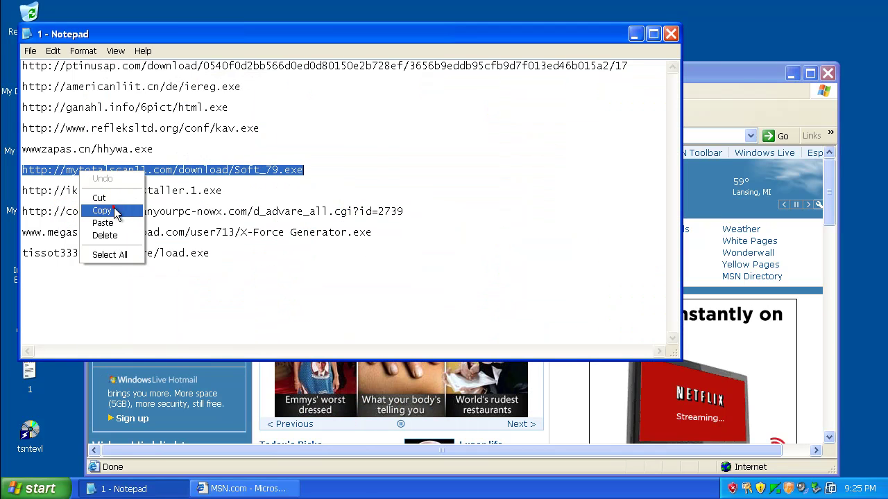
{"action": "left_click", "coordinate": [113, 210]}
{"action": "left_click", "coordinate": [735, 75]}
{"action": "right_click", "coordinate": [338, 137]}
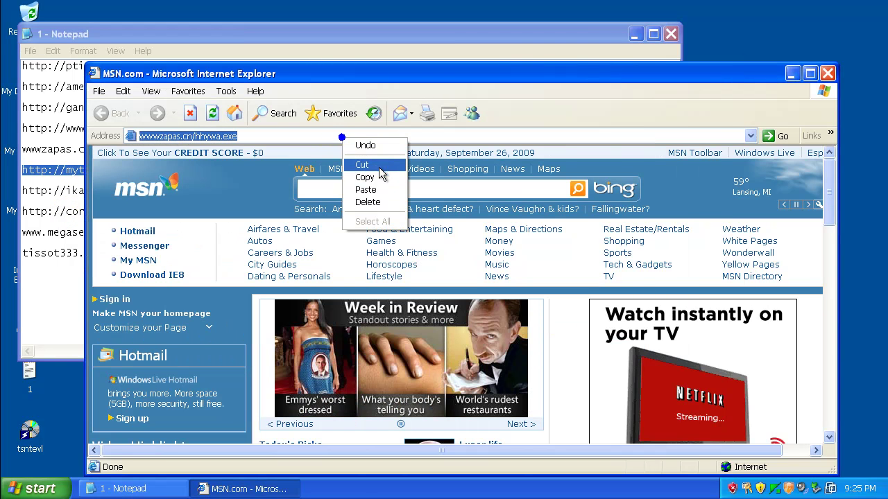
{"action": "left_click", "coordinate": [381, 189]}
{"action": "key", "text": "Return"}
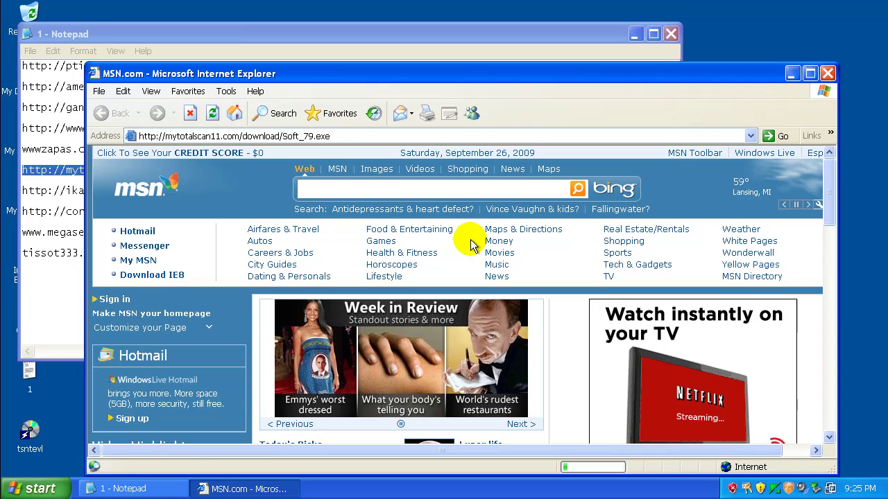
Step: Select the ikaocy.cn installer URL in the Notepad list to copy it
{"action": "left_click", "coordinate": [48, 296]}
{"action": "left_click_drag", "start_coordinate": [22, 190], "coordinate": [222, 190]}
{"action": "right_click", "coordinate": [129, 193]}
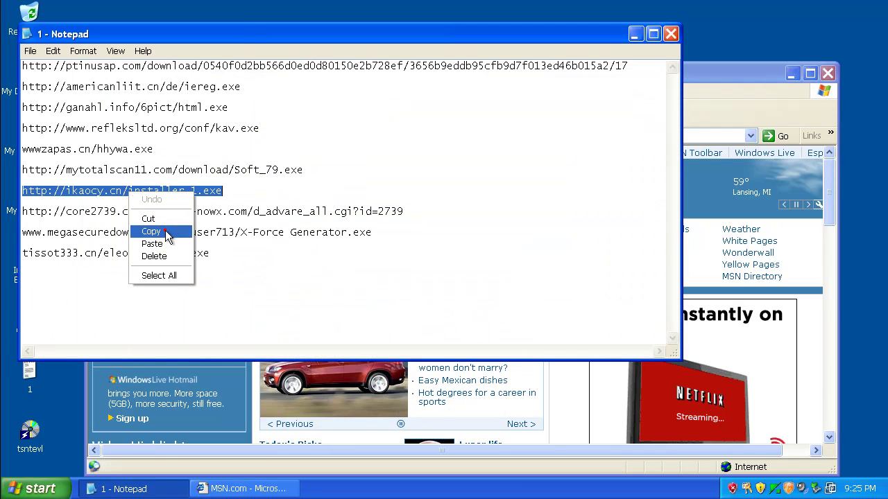
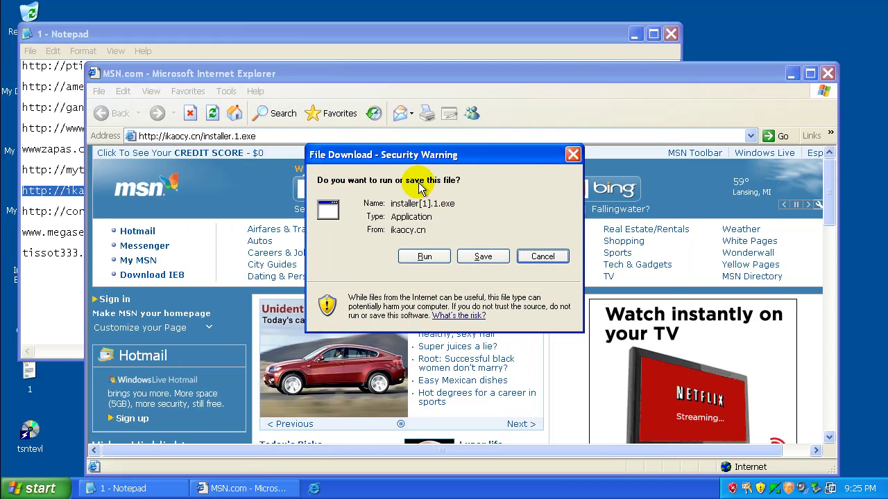
Step: Run installer[1].1.exe from ikaocy.cn and allow all its outbound activity in Quick Heal
{"action": "left_click", "coordinate": [426, 256]}
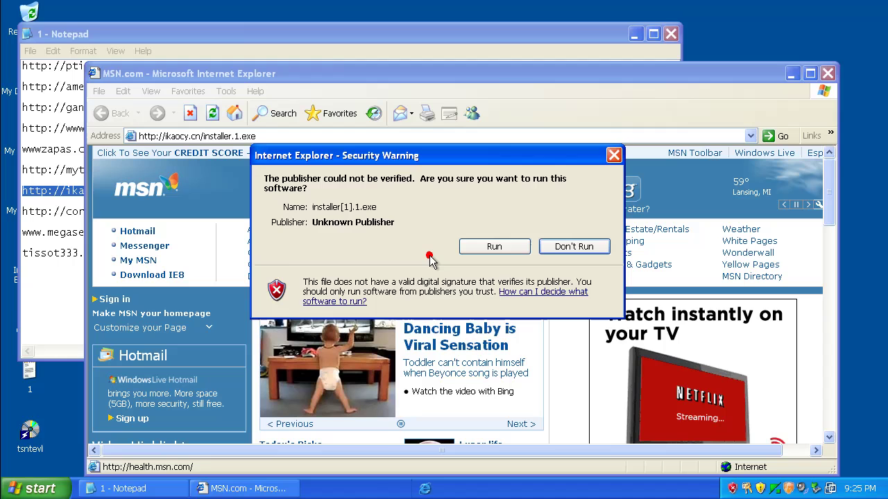
{"action": "left_click", "coordinate": [491, 248]}
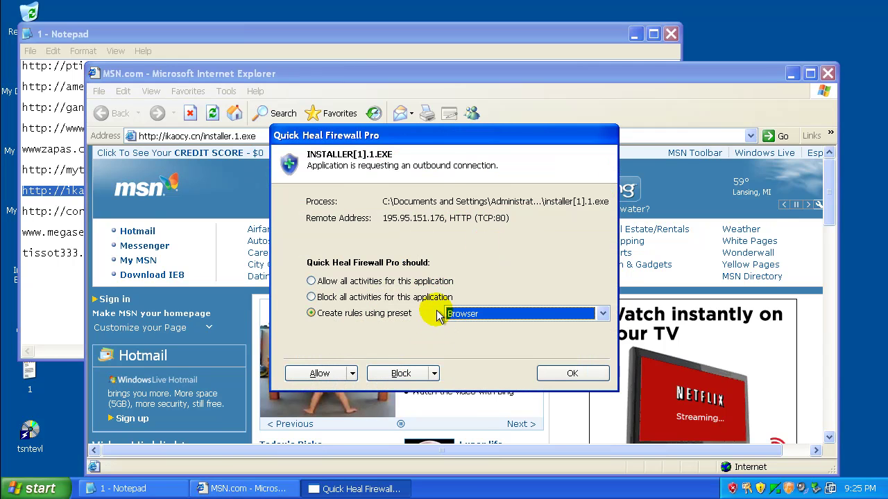
{"action": "left_click", "coordinate": [413, 281]}
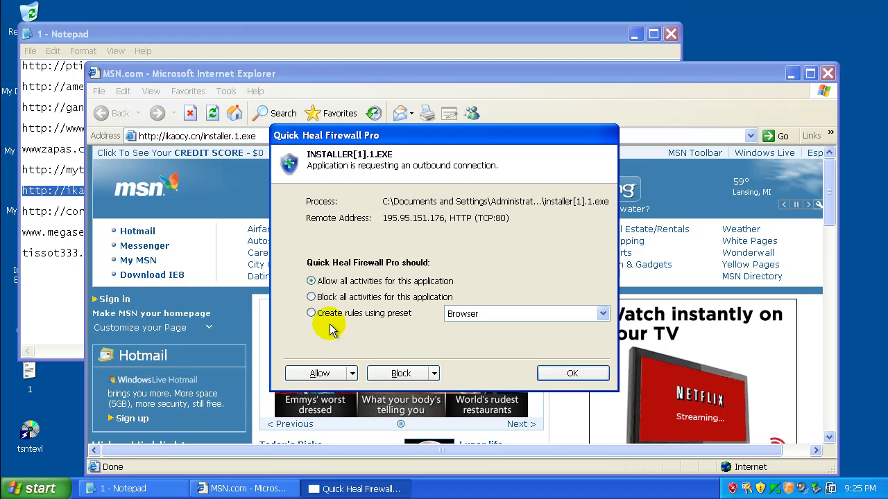
{"action": "left_click", "coordinate": [331, 375]}
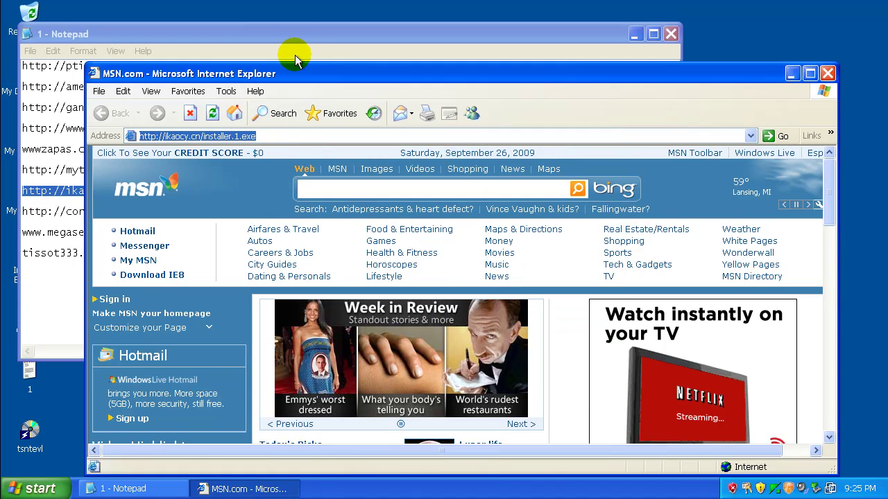
Step: Copy the core2739 cleanyourpc-nowx.com URL from the Notepad list
{"action": "left_click", "coordinate": [297, 37]}
{"action": "double_click", "coordinate": [123, 210]}
{"action": "right_click", "coordinate": [122, 208]}
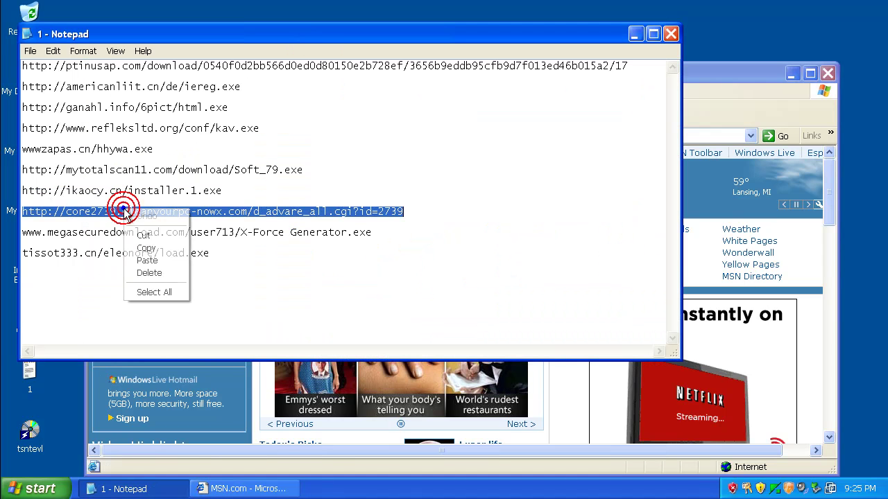
{"action": "left_click", "coordinate": [163, 248]}
Step: Load the core2739 URL in Internet Explorer and run PC_protect.exe past both security warnings
{"action": "left_click", "coordinate": [696, 78]}
{"action": "left_click", "coordinate": [340, 136]}
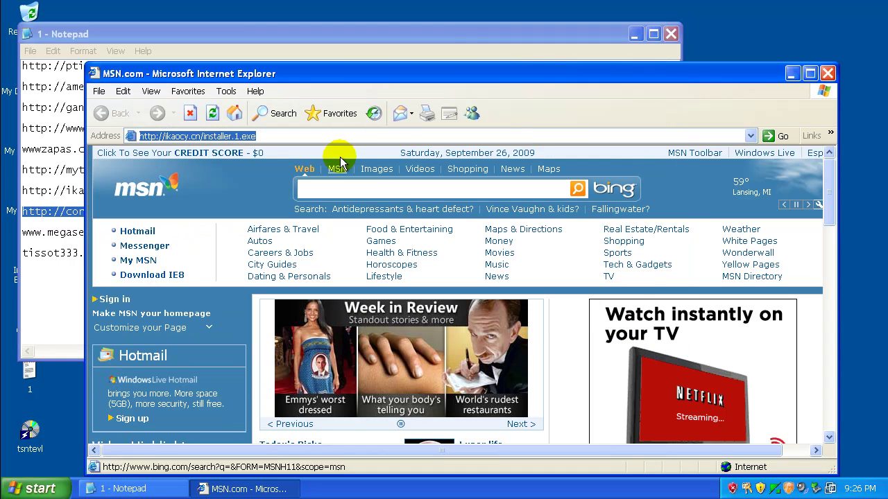
{"action": "right_click", "coordinate": [342, 136]}
{"action": "left_click", "coordinate": [365, 188]}
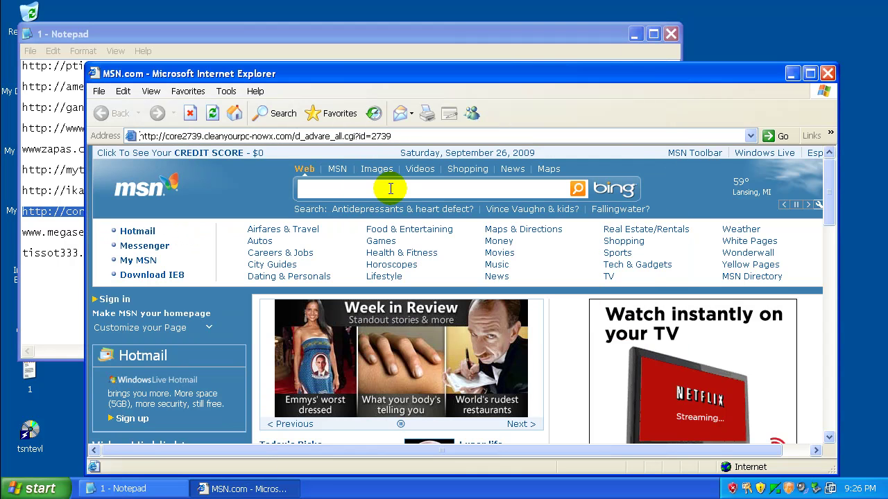
{"action": "key", "text": "Return"}
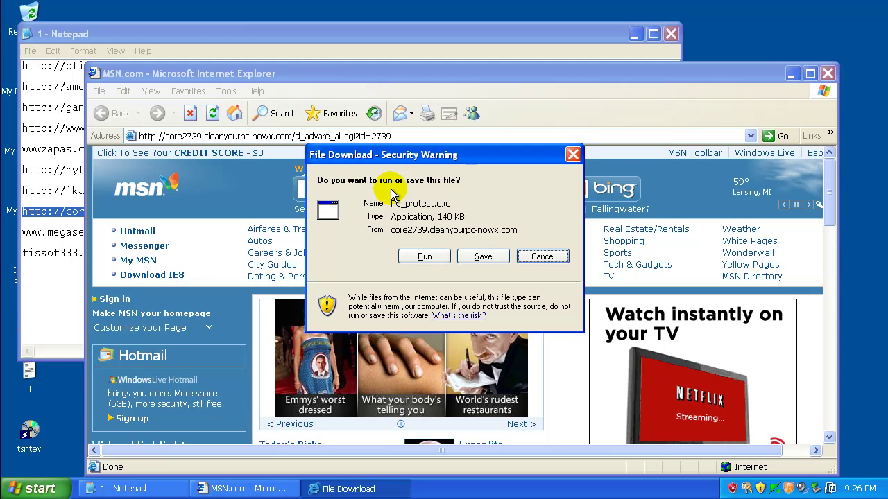
{"action": "left_click", "coordinate": [419, 256]}
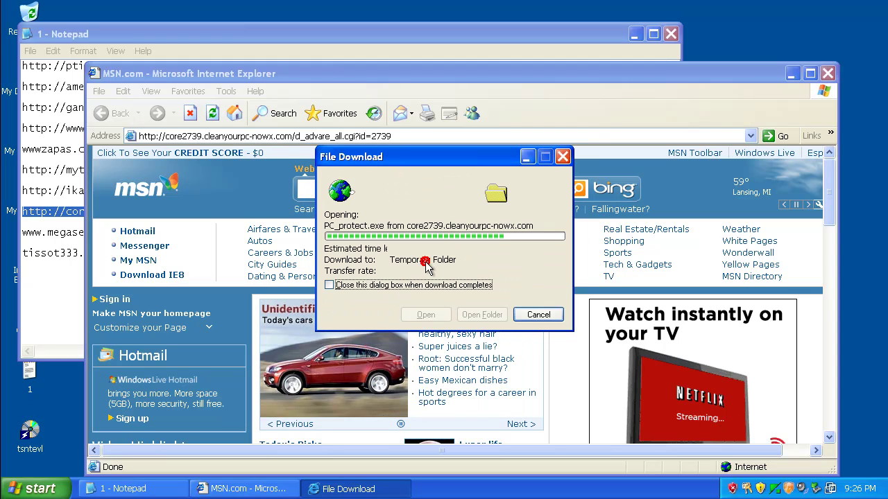
{"action": "left_click", "coordinate": [486, 260]}
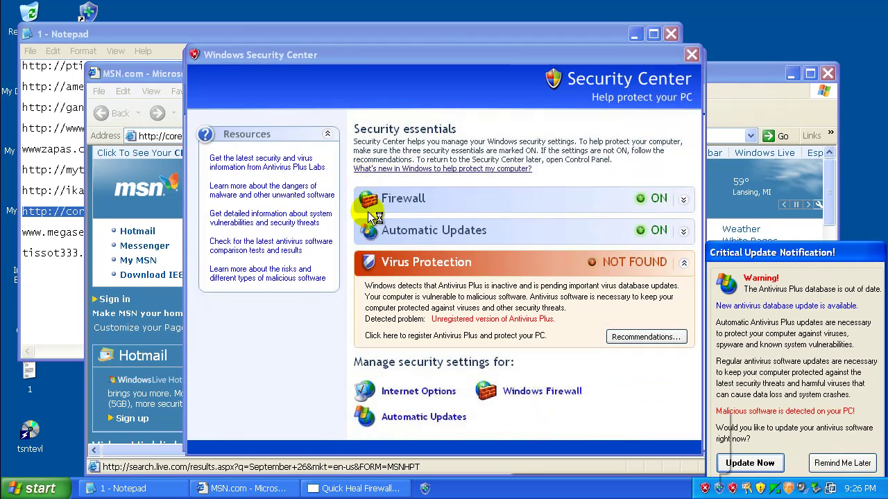
Step: Close the fake Security Center, cancel the registration prompts and postpone the critical update notice
{"action": "left_click", "coordinate": [692, 55]}
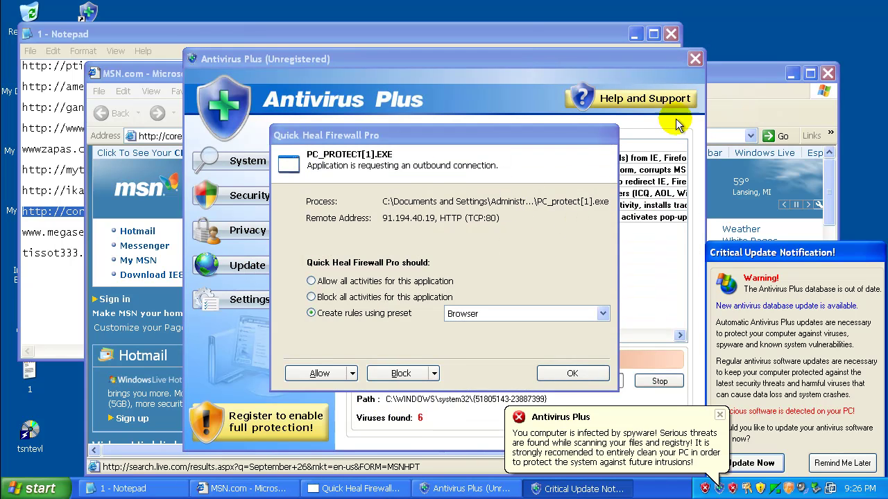
{"action": "left_click", "coordinate": [694, 61]}
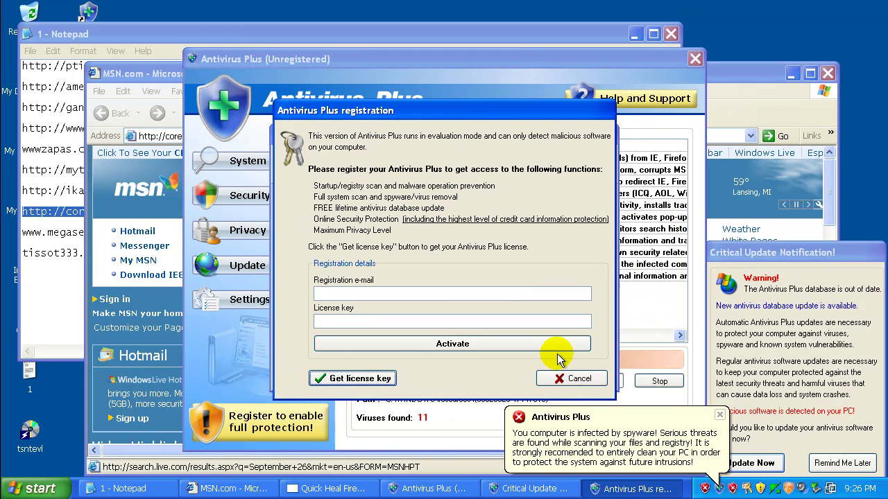
{"action": "left_click", "coordinate": [570, 379]}
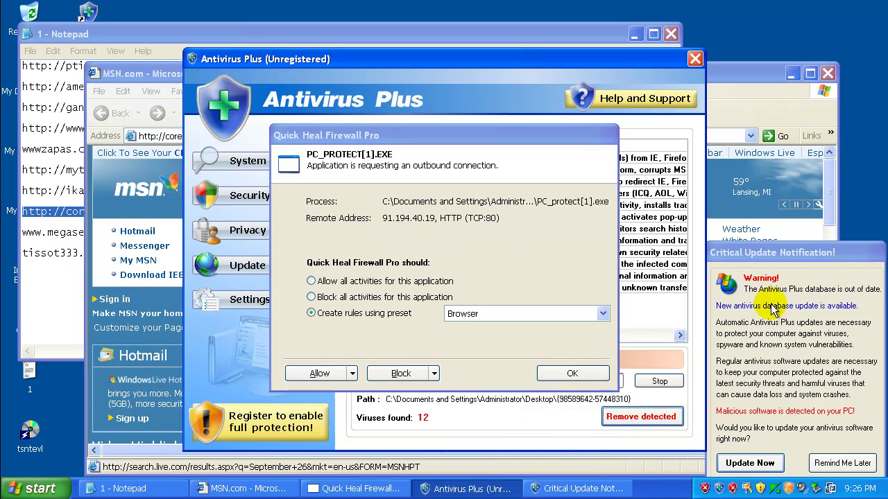
{"action": "left_click", "coordinate": [841, 463]}
{"action": "left_click", "coordinate": [695, 59]}
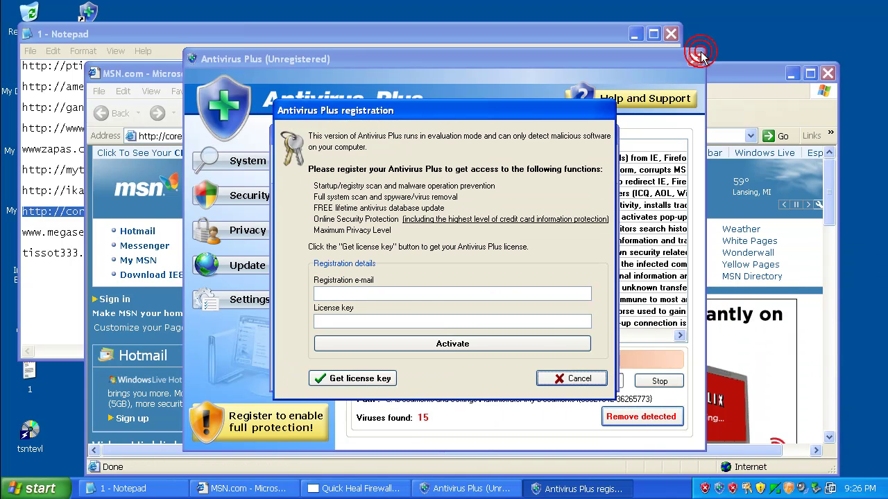
{"action": "left_click", "coordinate": [549, 378]}
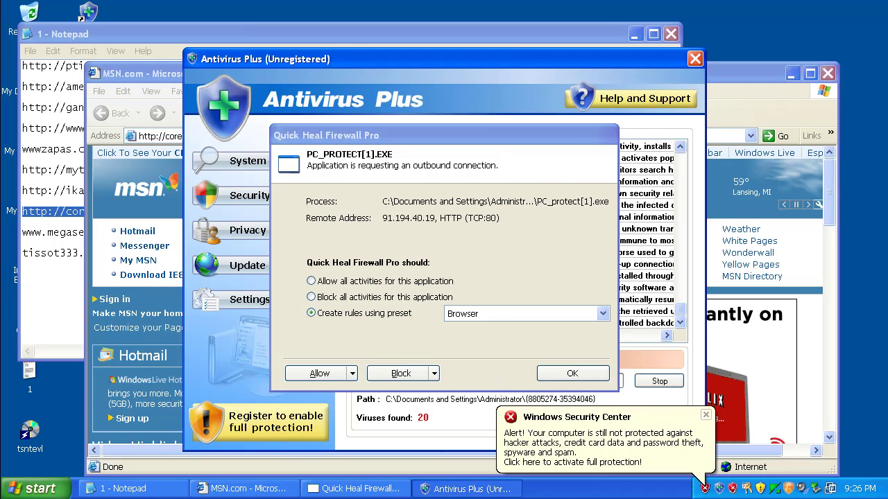
{"action": "right_click", "coordinate": [457, 489]}
{"action": "left_click", "coordinate": [479, 484]}
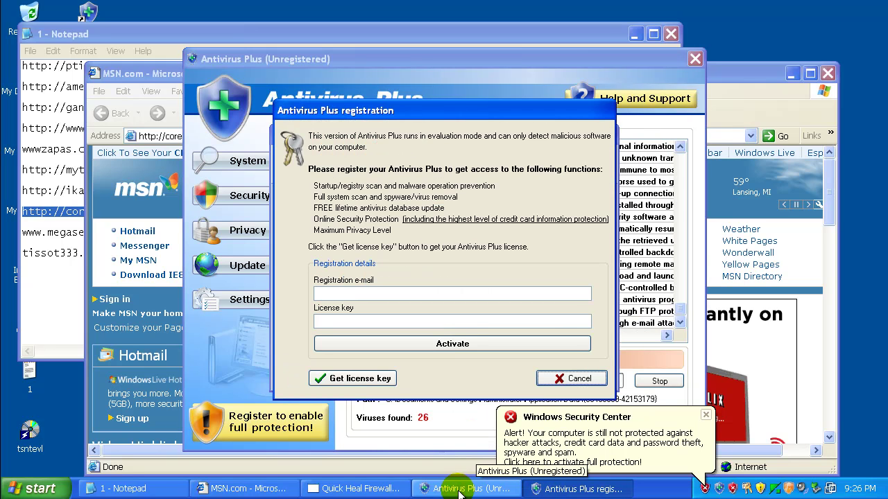
Step: Allow PC_protect's outbound connection in Quick Heal and ignore the 32-threat warning
{"action": "left_click", "coordinate": [562, 34]}
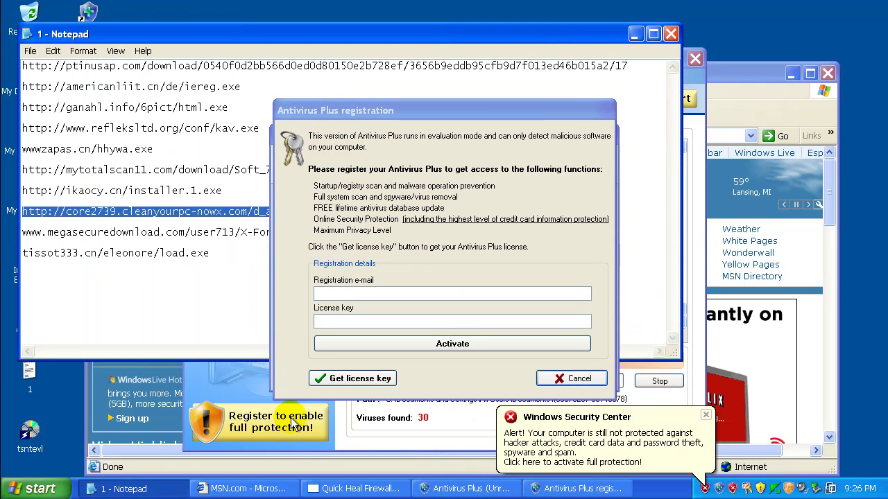
{"action": "left_click", "coordinate": [272, 367]}
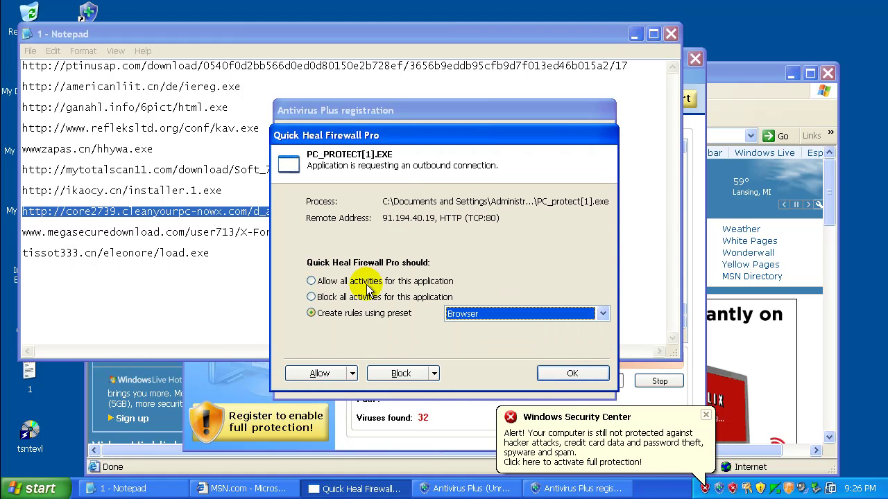
{"action": "left_click", "coordinate": [319, 373]}
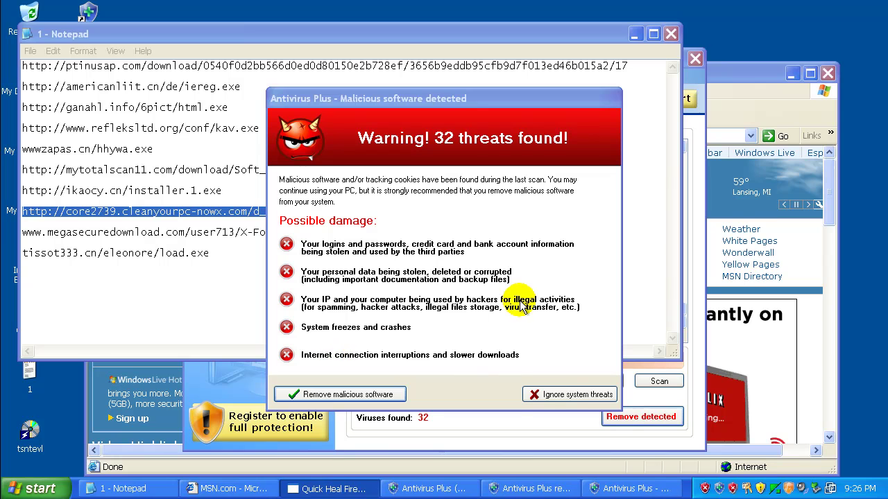
{"action": "left_click", "coordinate": [558, 396]}
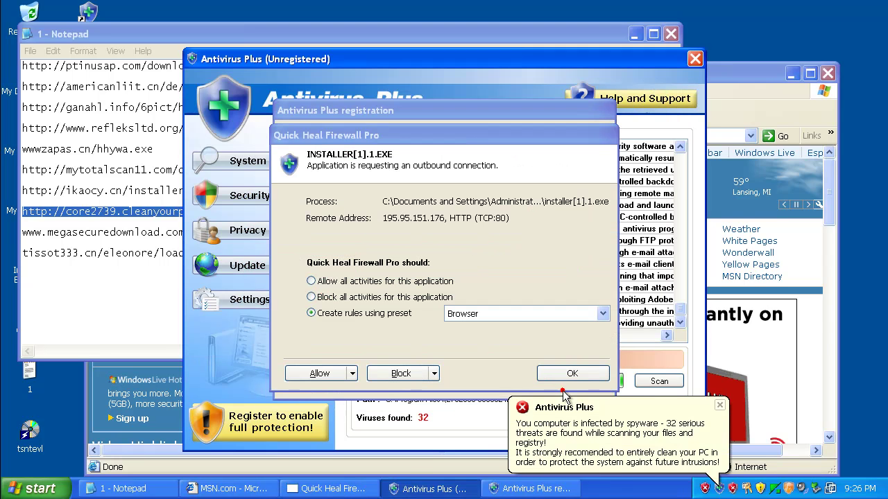
Step: Select the megasecuredownload URL line in Notepad and bring up its copy options
{"action": "double_click", "coordinate": [148, 232]}
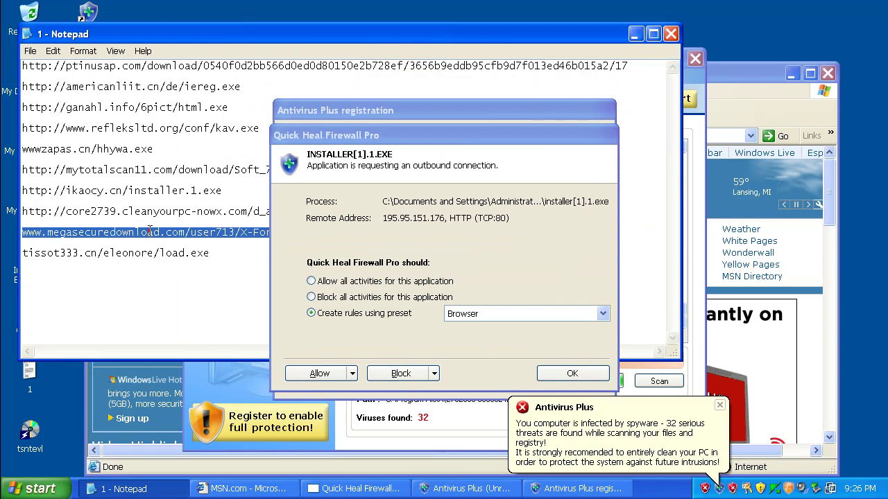
{"action": "left_click", "coordinate": [149, 232]}
{"action": "right_click", "coordinate": [149, 232]}
{"action": "left_click", "coordinate": [149, 232]}
{"action": "double_click", "coordinate": [139, 233]}
{"action": "left_click", "coordinate": [136, 232]}
{"action": "double_click", "coordinate": [129, 232]}
{"action": "right_click", "coordinate": [126, 231]}
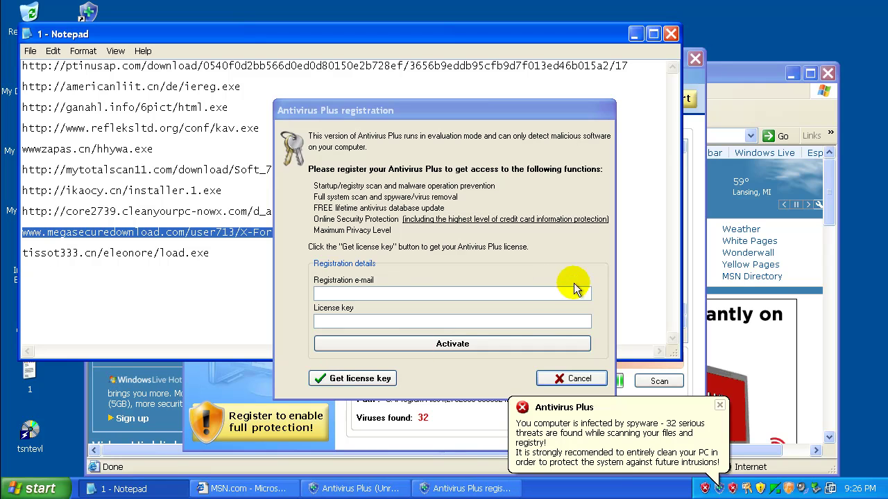
Step: Allow PC_protect's second outbound connection request in the Quick Heal firewall alert
{"action": "left_click", "coordinate": [697, 85]}
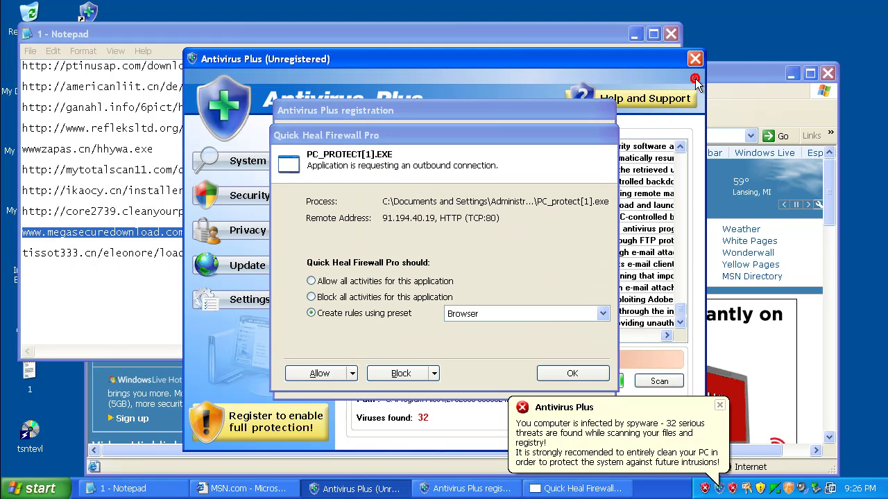
{"action": "left_click", "coordinate": [756, 73]}
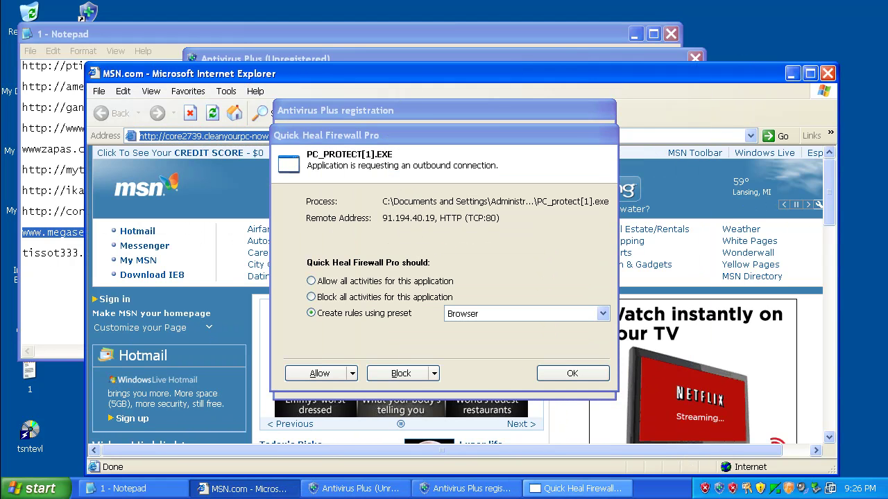
{"action": "left_click", "coordinate": [582, 489]}
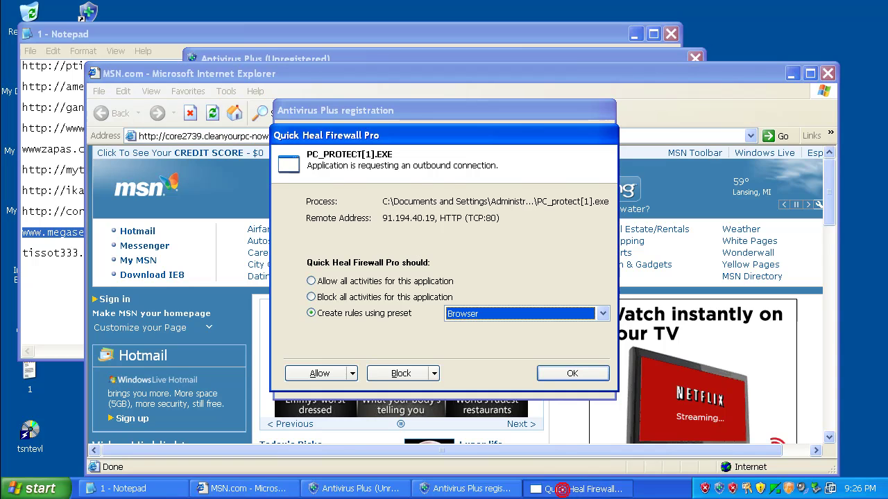
{"action": "left_click", "coordinate": [316, 373]}
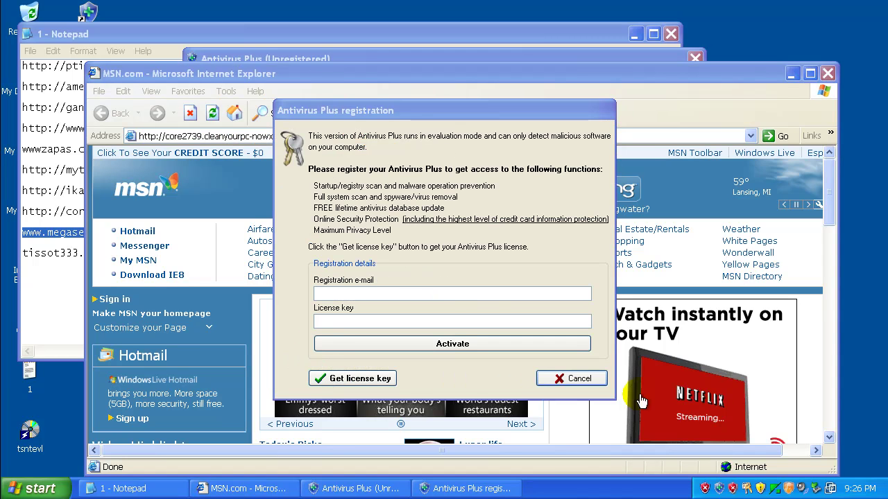